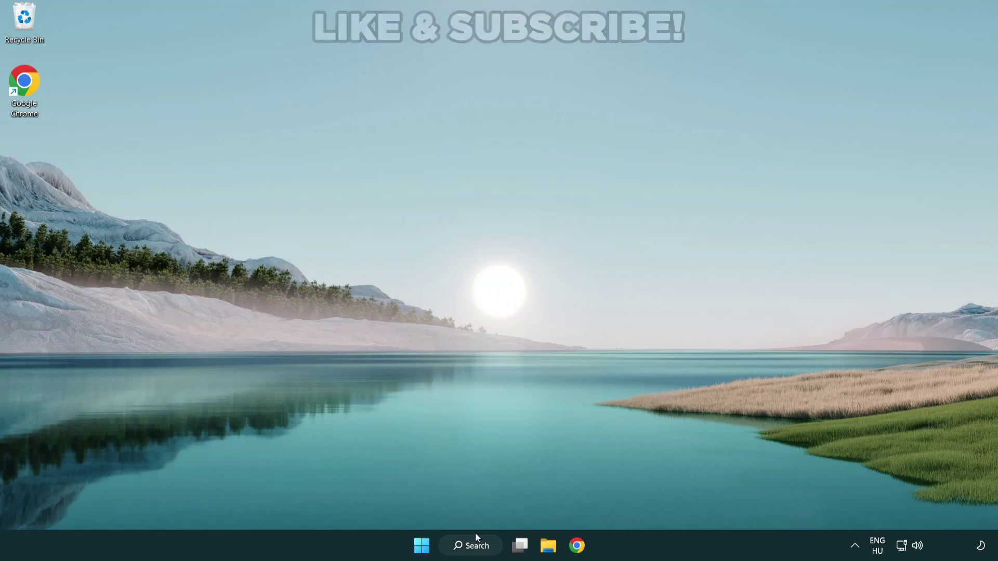
Search Windows for 'device manager' and launch Device Manager from the best match.
left_click(476, 547)
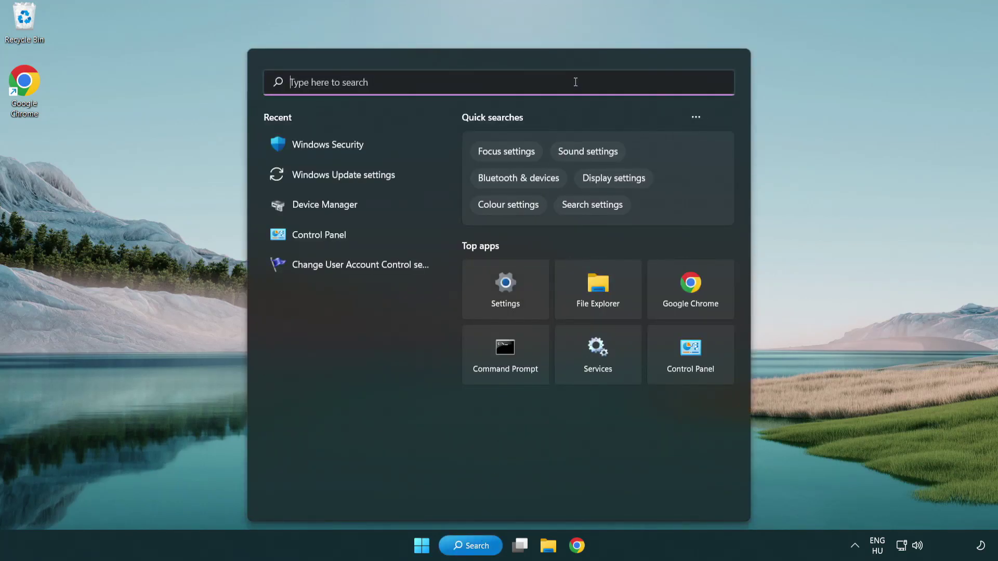
type("device m")
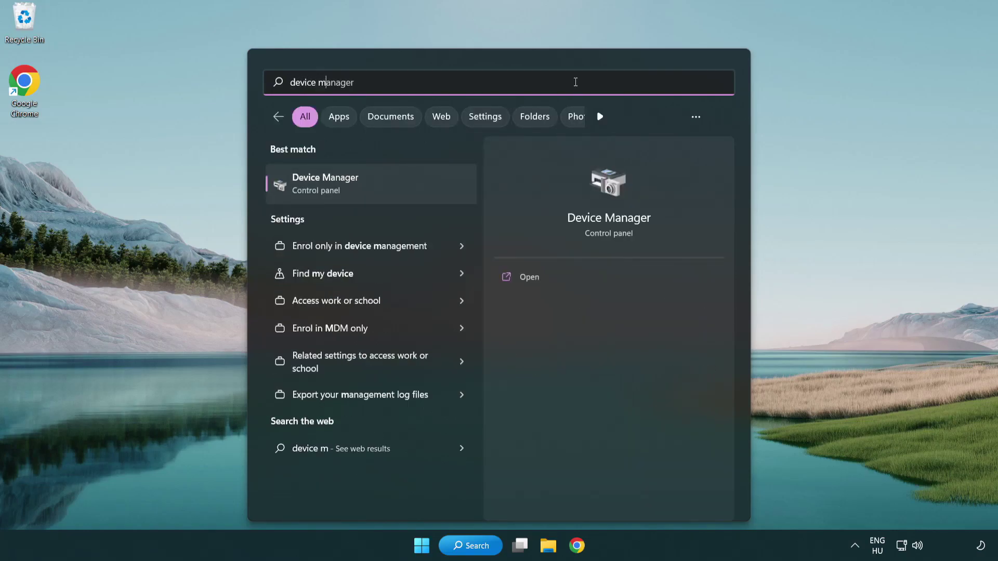
type("anager")
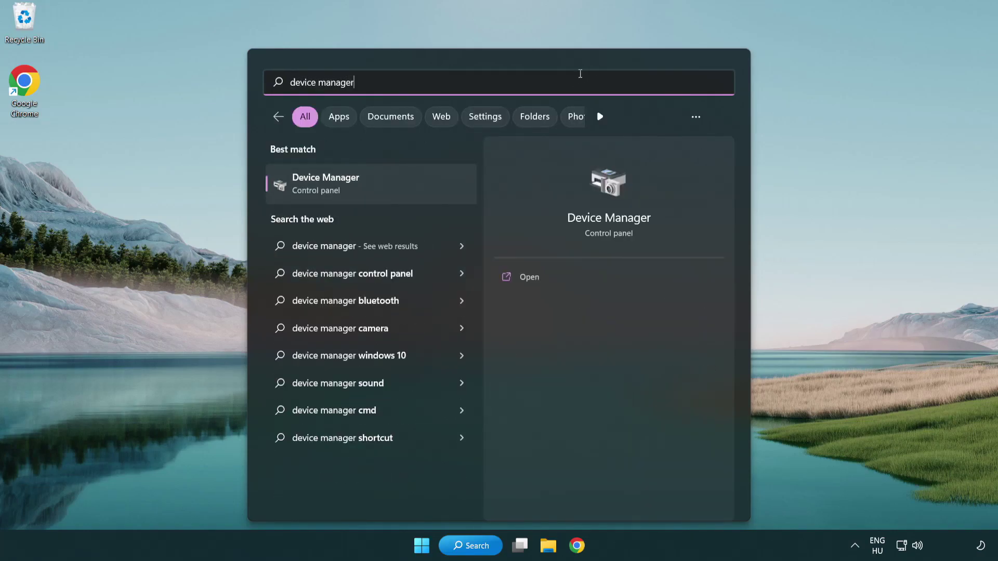
left_click(399, 191)
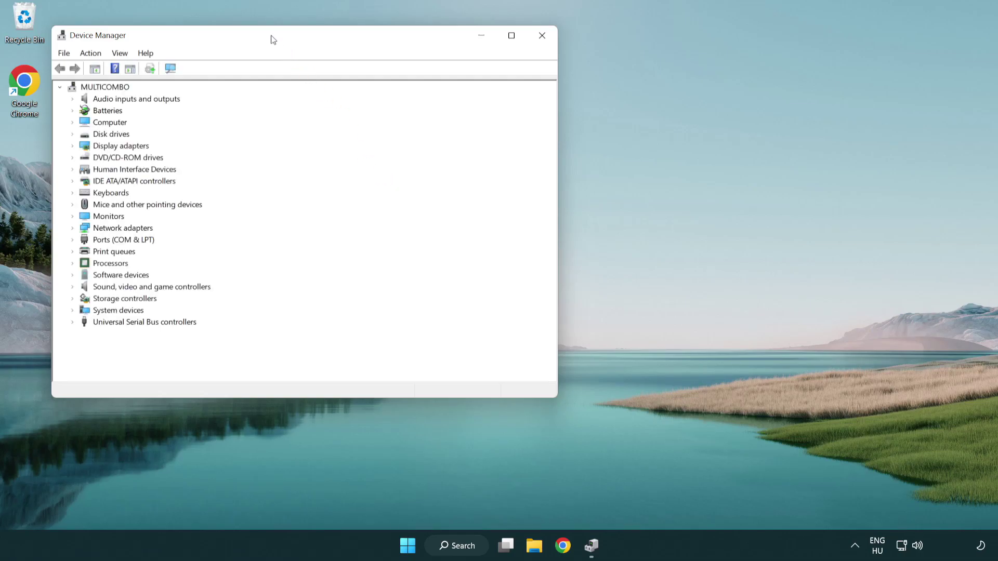
Expand Display adapters and bring up the context menu for the VMware SVGA 3D adapter.
left_click_drag(272, 37, 439, 99)
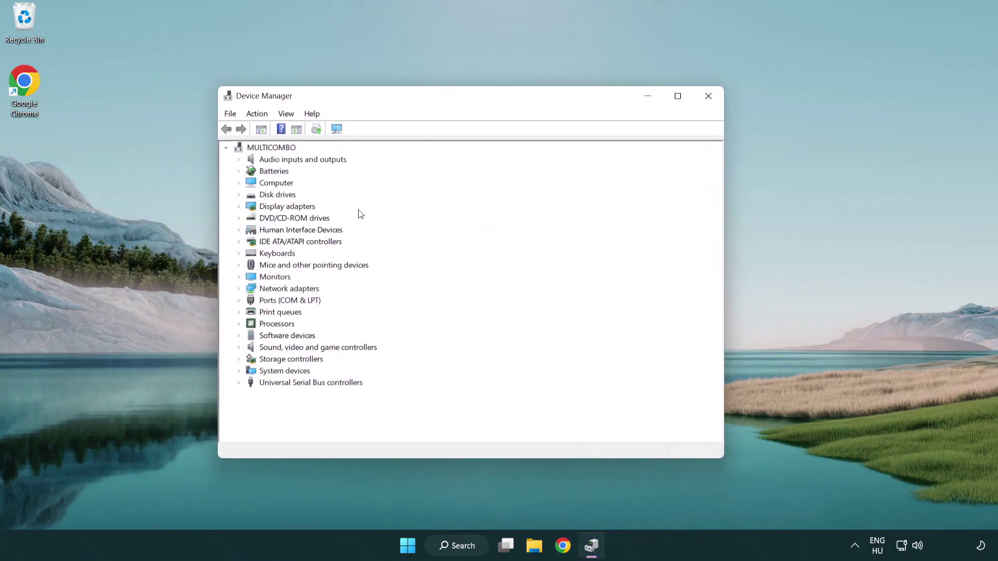
left_click(276, 208)
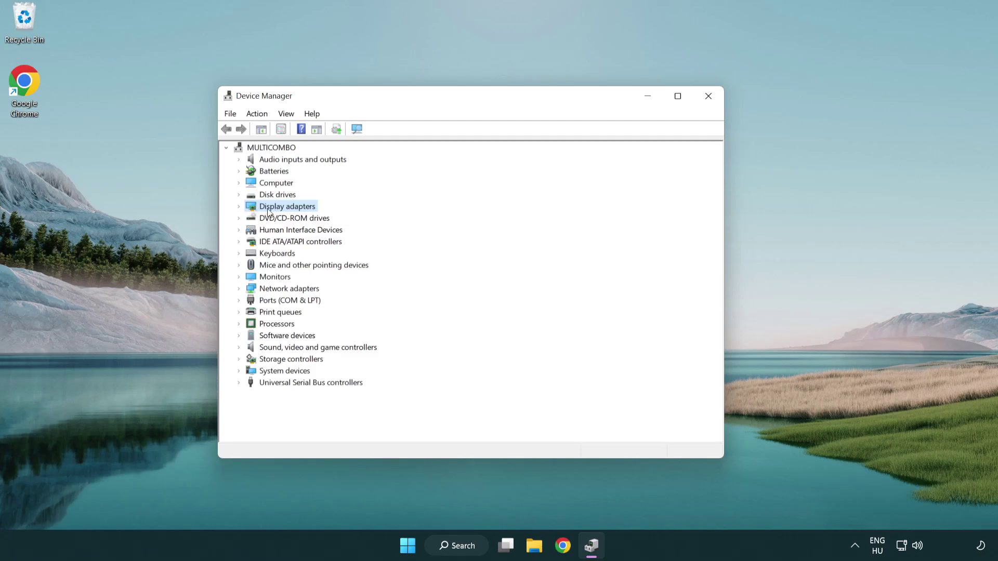
left_click(239, 208)
left_click(280, 219)
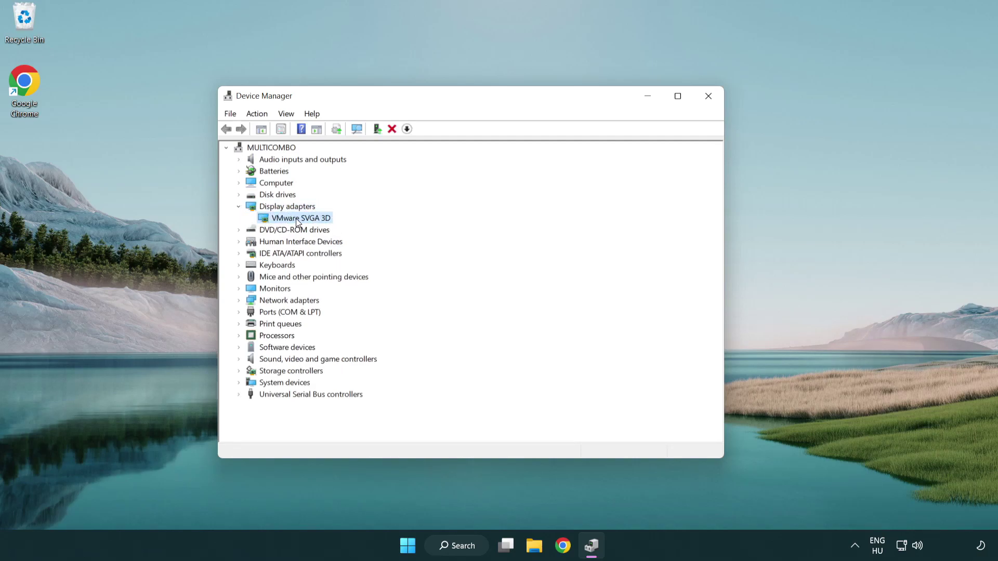
right_click(295, 219)
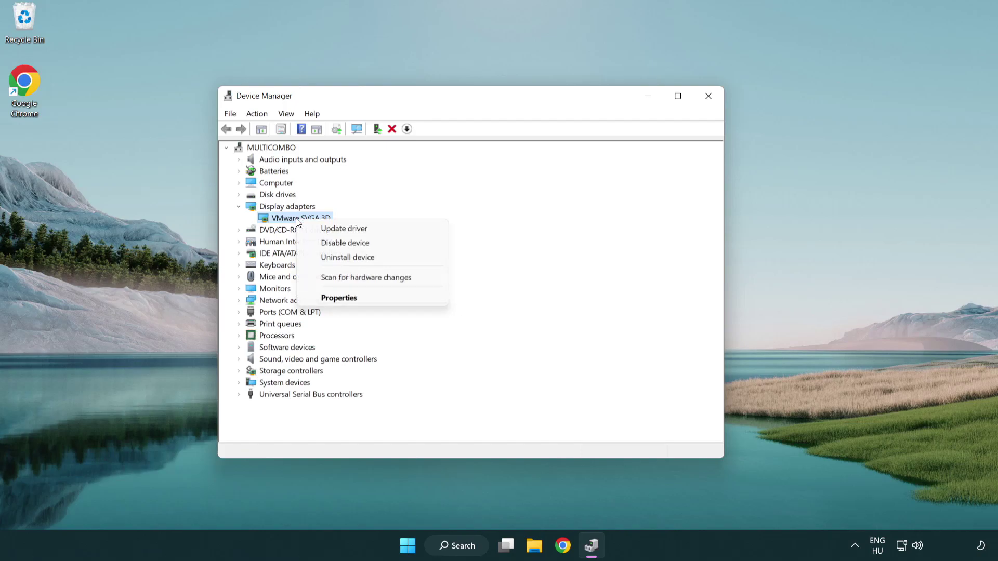
Search automatically for a VMware SVGA 3D driver; the best driver is already installed.
left_click(393, 230)
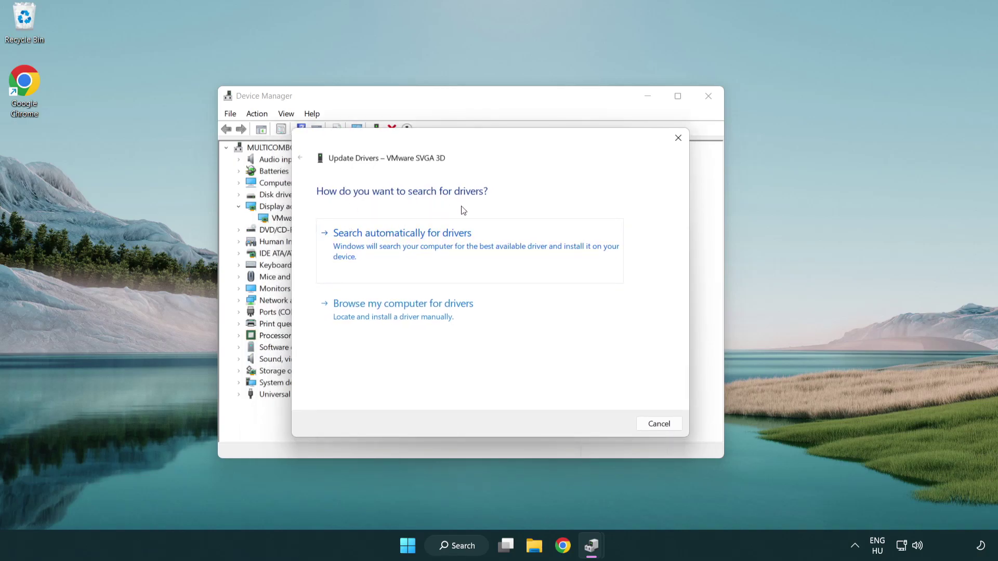
left_click(439, 244)
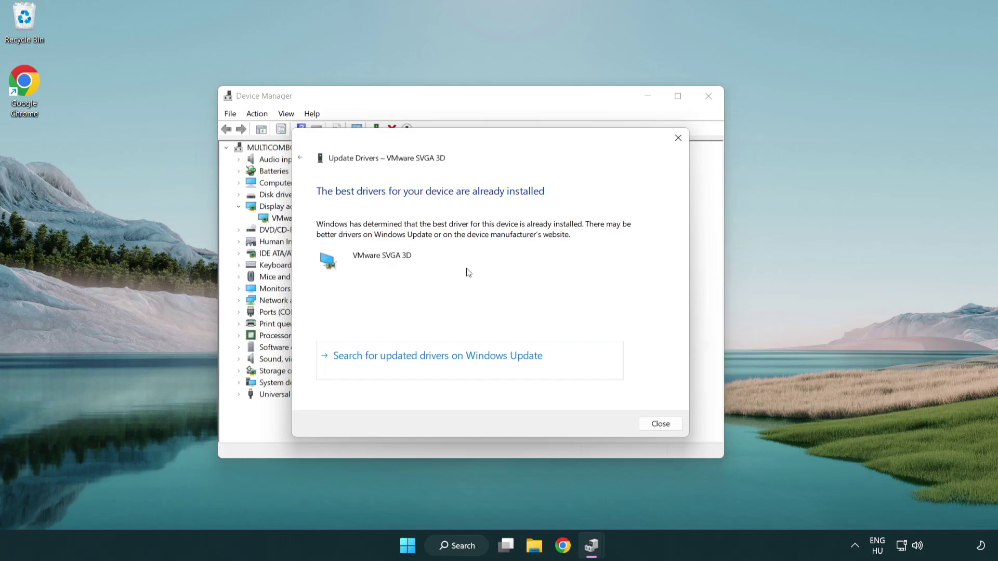
left_click(660, 424)
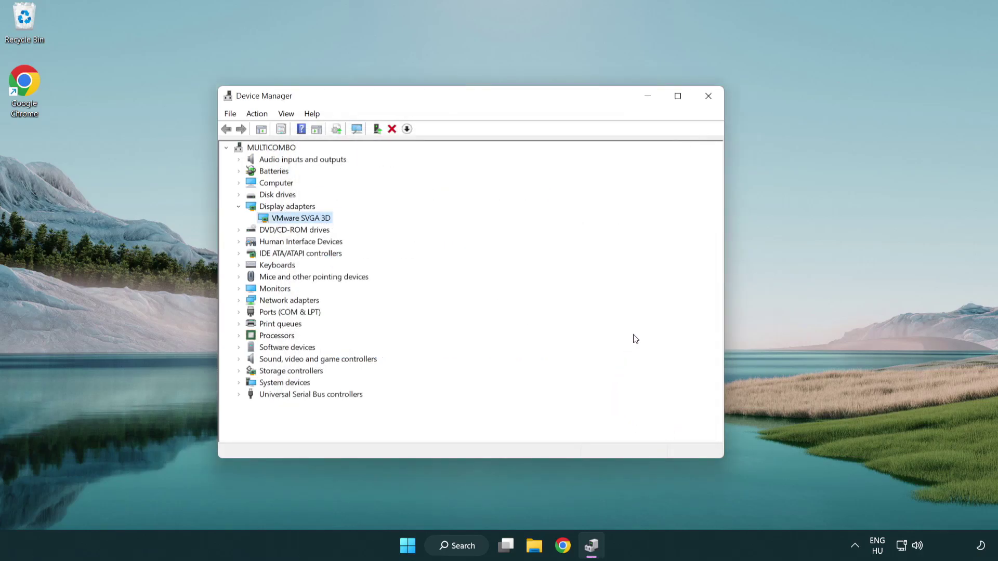
Close Device Manager and open Windows Update settings via a search for 'update'.
left_click(710, 99)
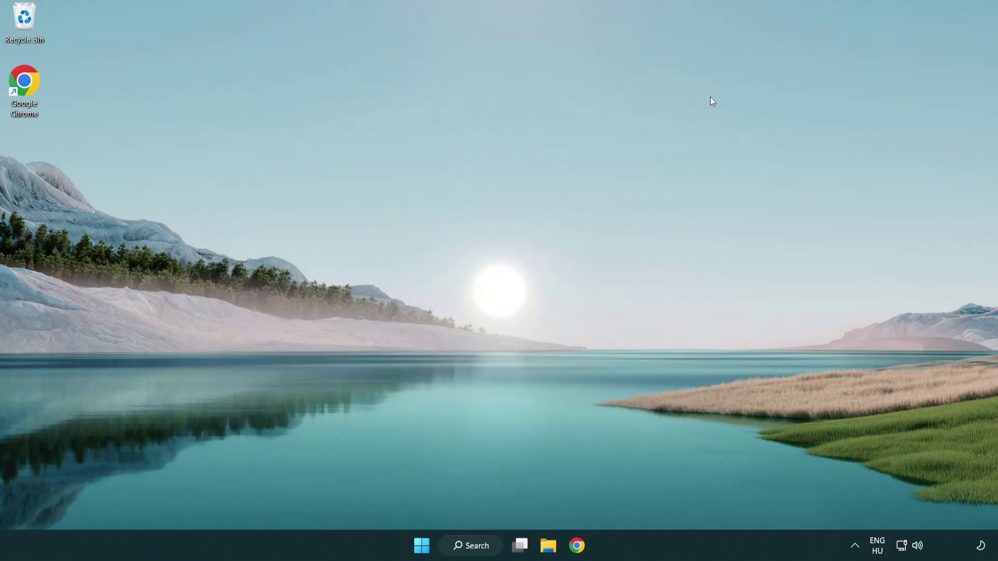
left_click(480, 544)
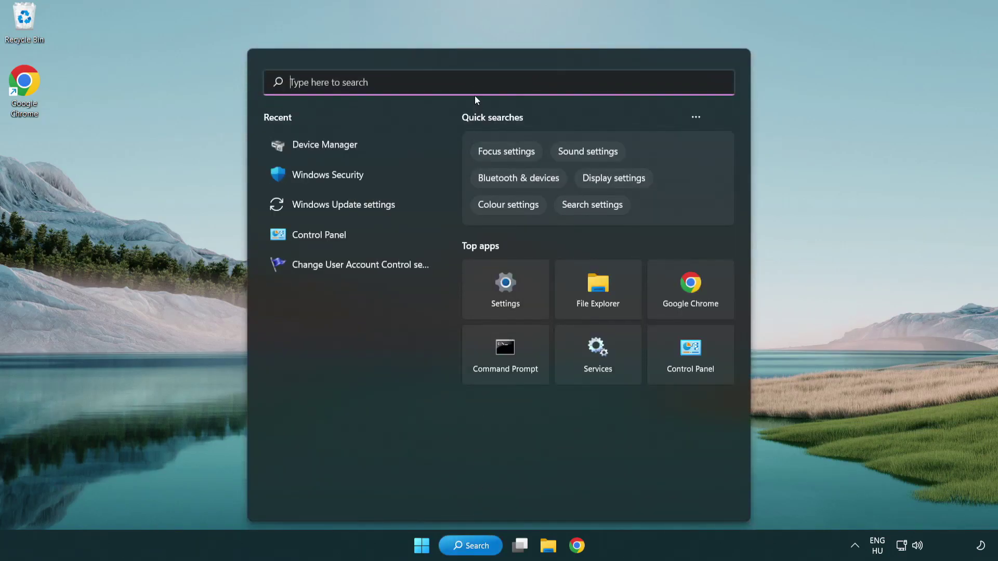
type("update")
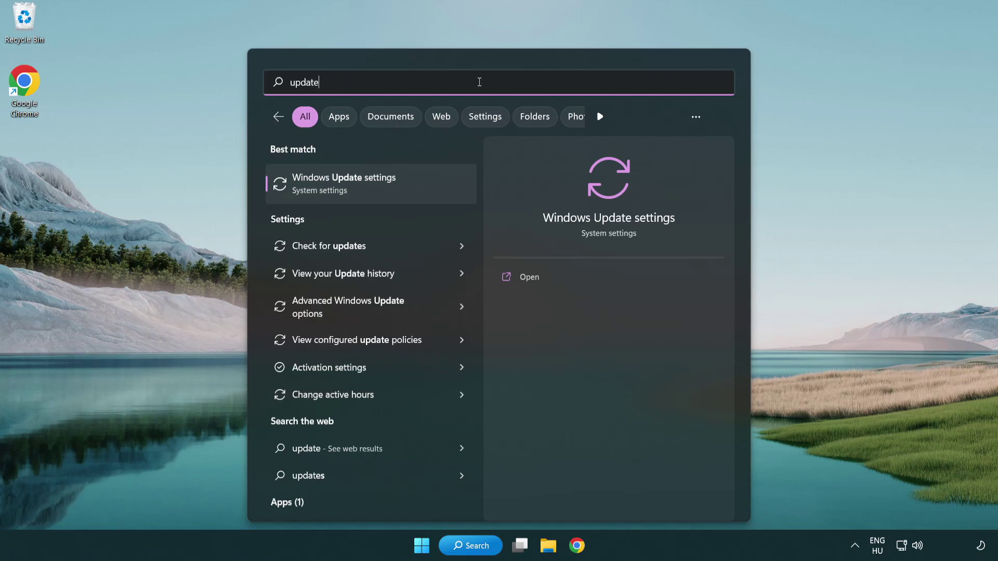
left_click(390, 193)
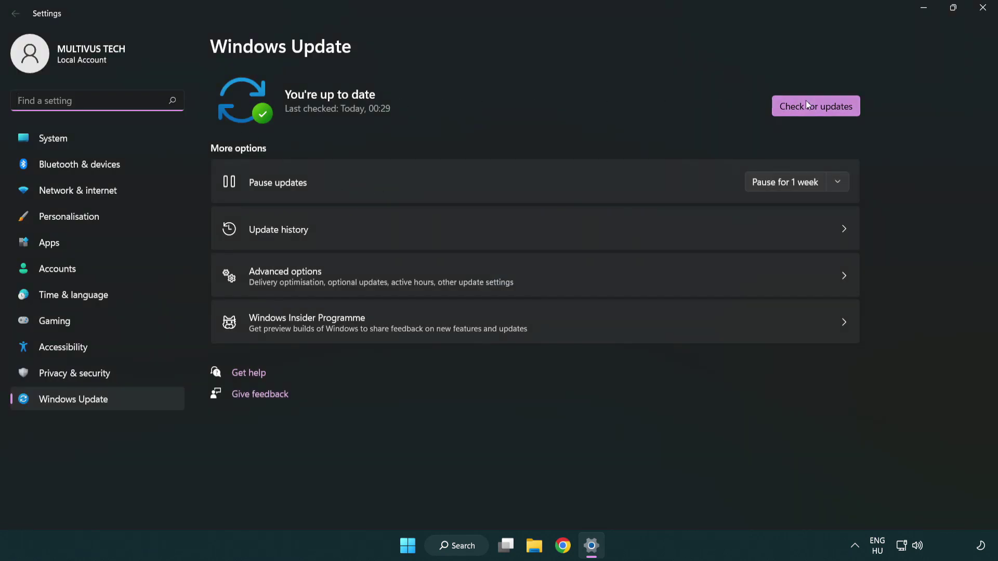
Run Check for updates until it reports You're up to date, then close Settings.
left_click(833, 112)
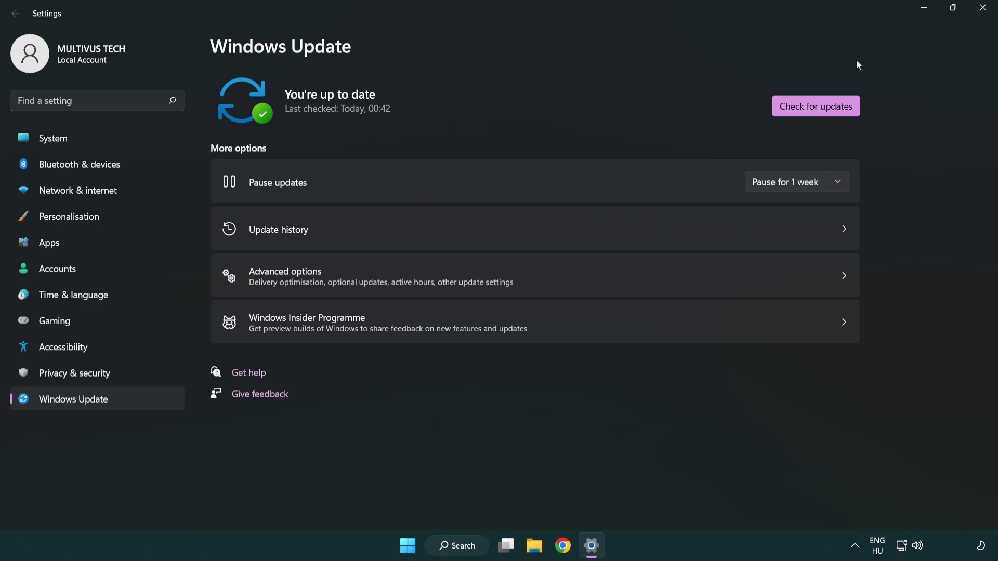
left_click(983, 8)
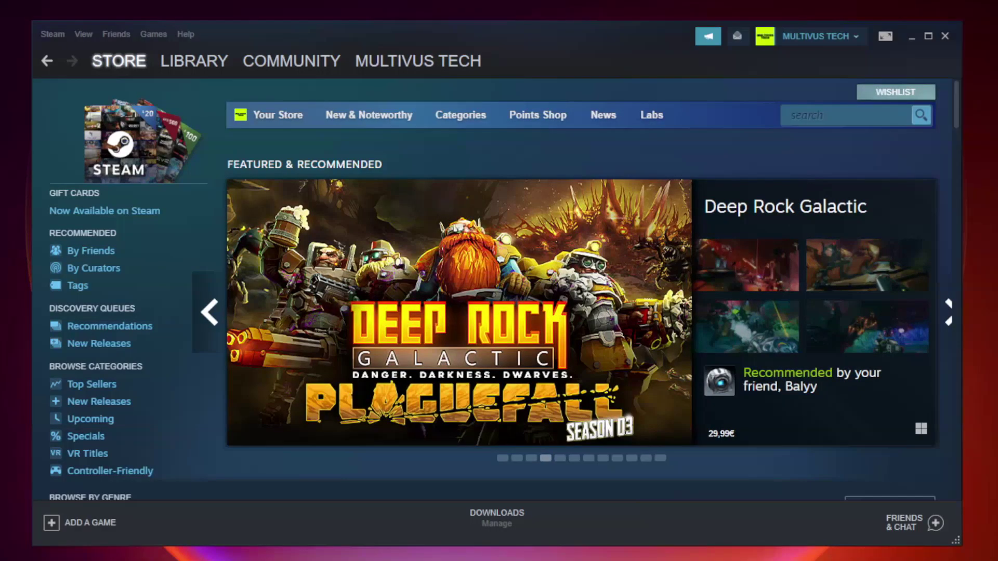
In the Steam Library, open Properties for Unturned, the game that won't launch.
mouse_move(168, 66)
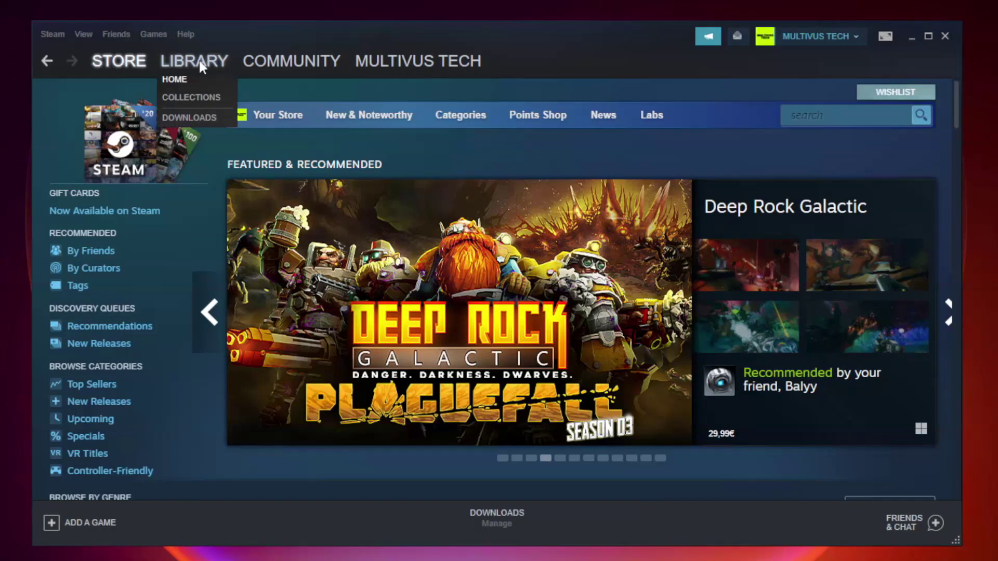
left_click(201, 66)
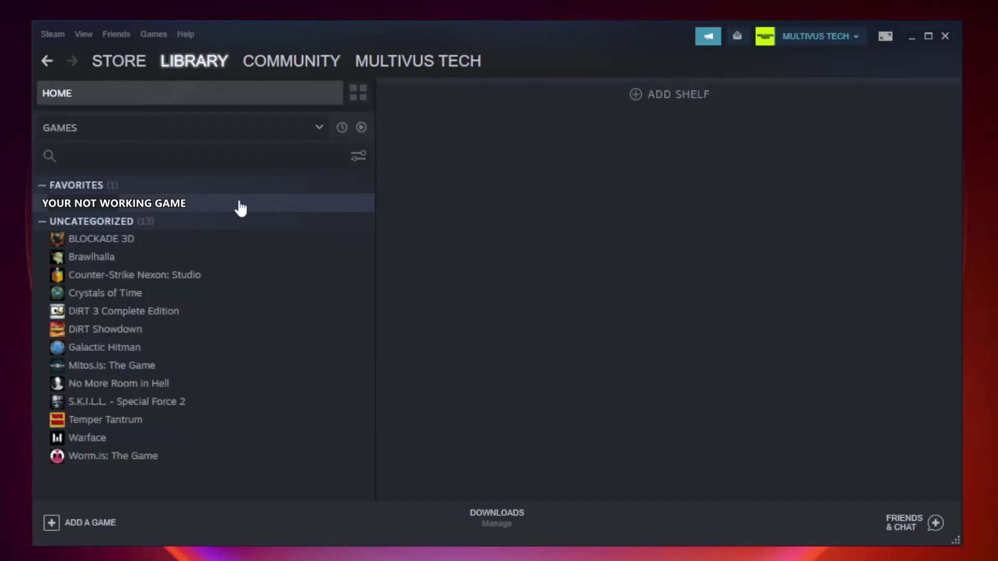
left_click(215, 204)
right_click(216, 205)
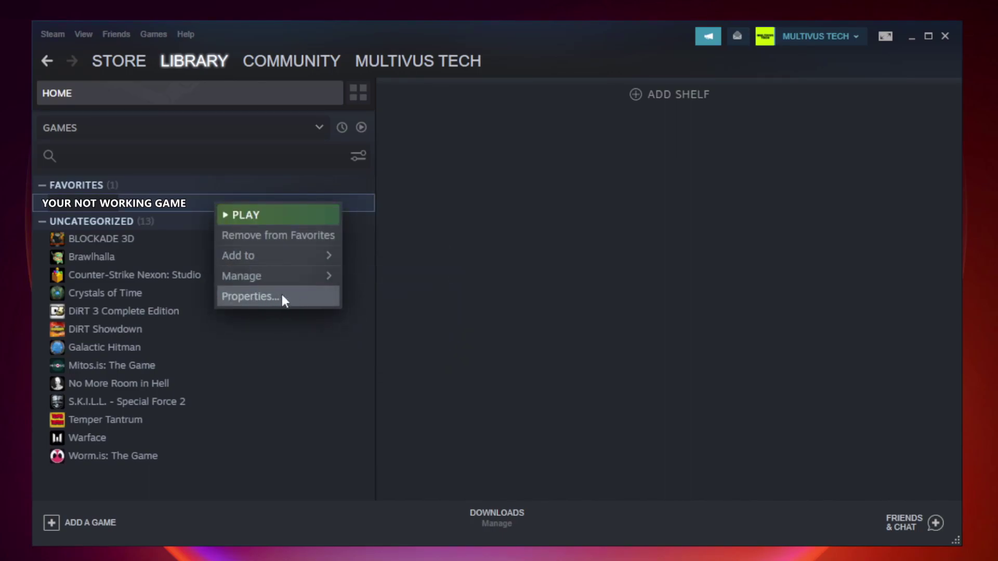
left_click(247, 296)
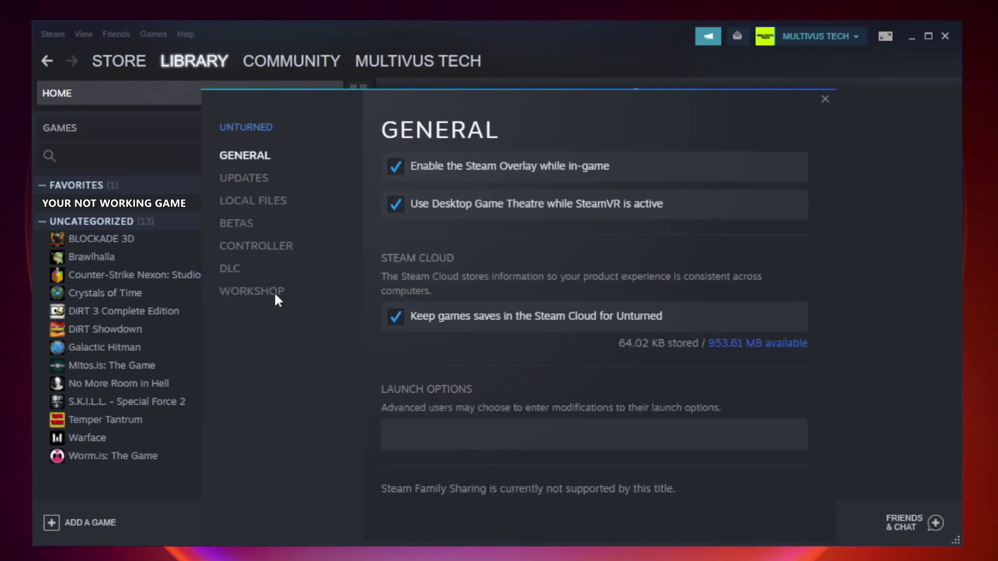
Verify Unturned's game file integrity from Local Files, validating all 9192 files.
left_click(265, 205)
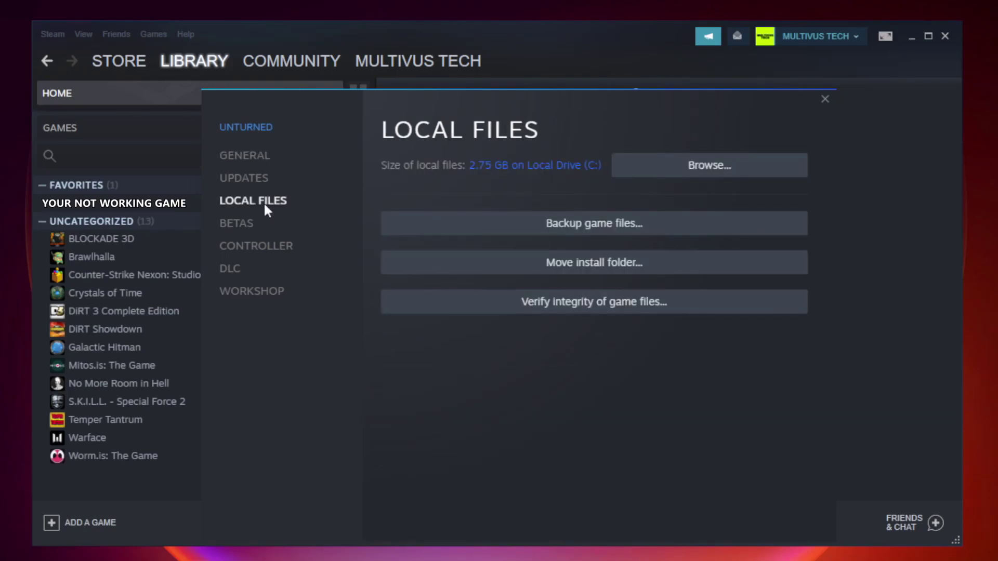
left_click(604, 309)
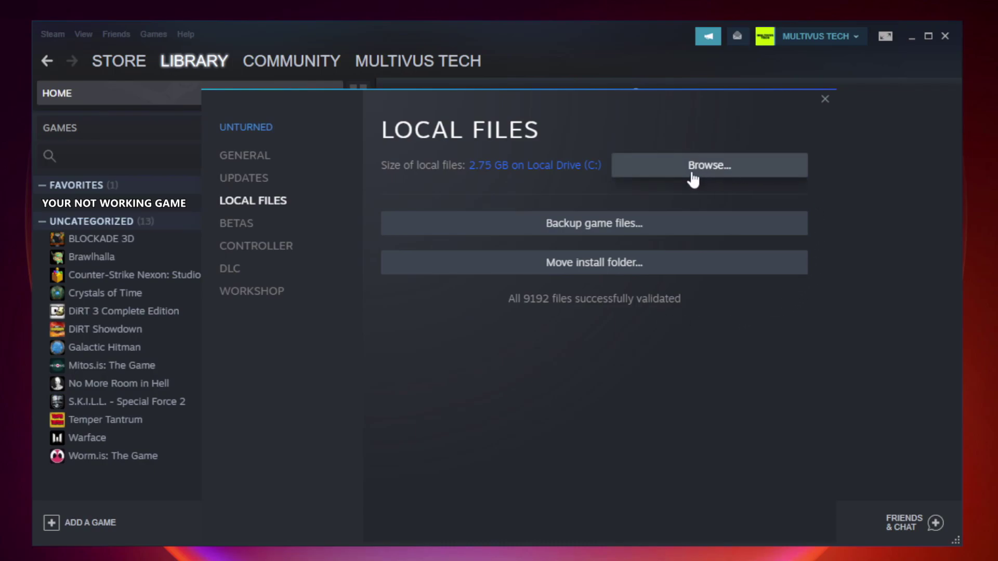
Open Unturned's install folder and bring up the game shortcut's Properties on the Shortcut tab.
left_click(713, 177)
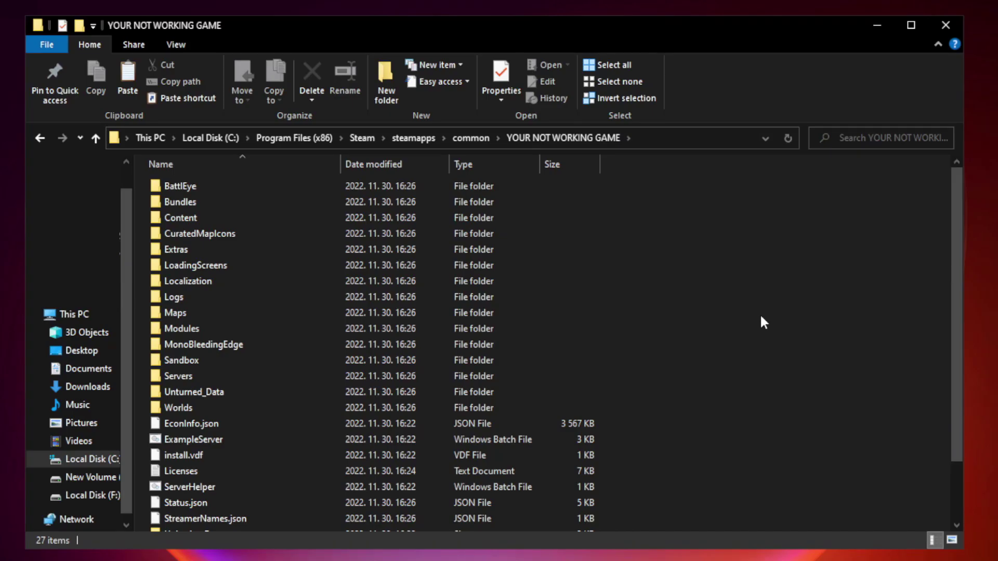
left_click_drag(957, 273, 959, 358)
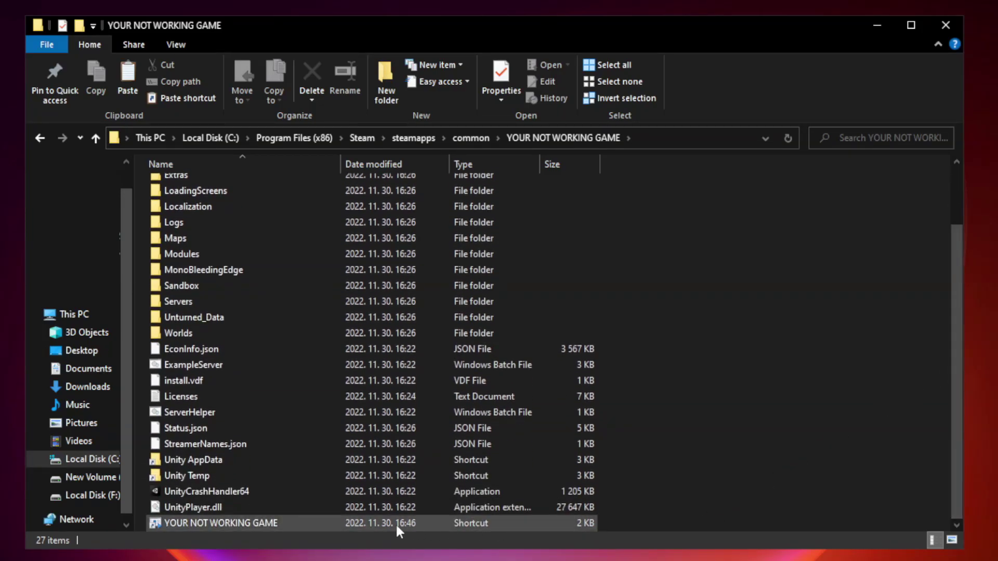
left_click(344, 524)
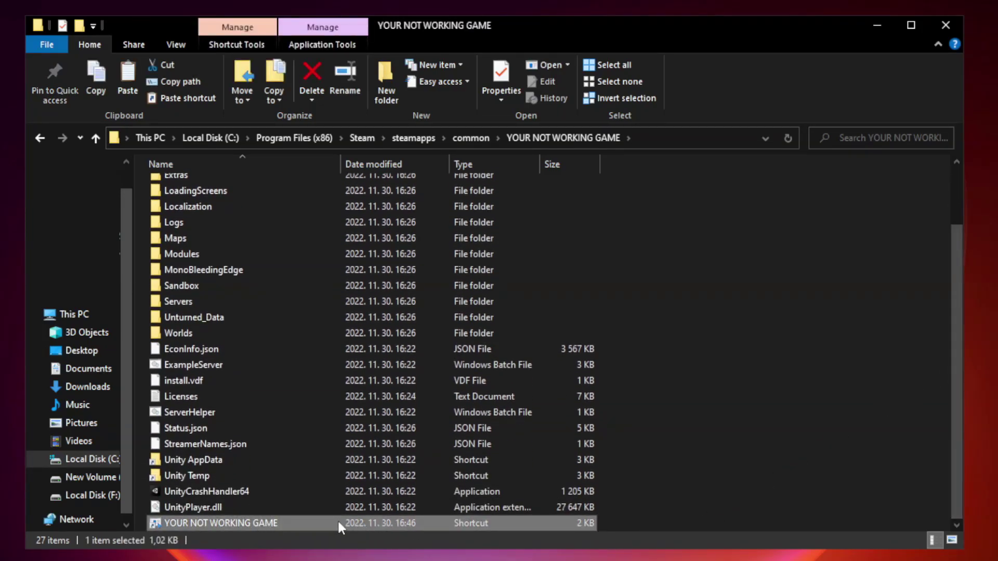
right_click(338, 524)
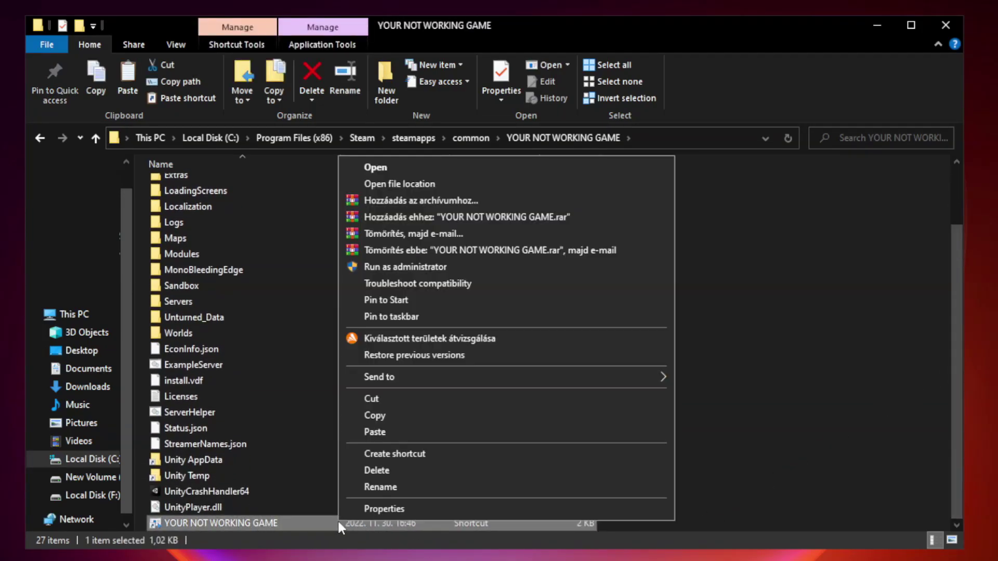
left_click(503, 510)
Set the shortcut to Windows 8 compatibility mode, run as administrator, fullscreen optimizations disabled.
left_click_drag(496, 275, 495, 113)
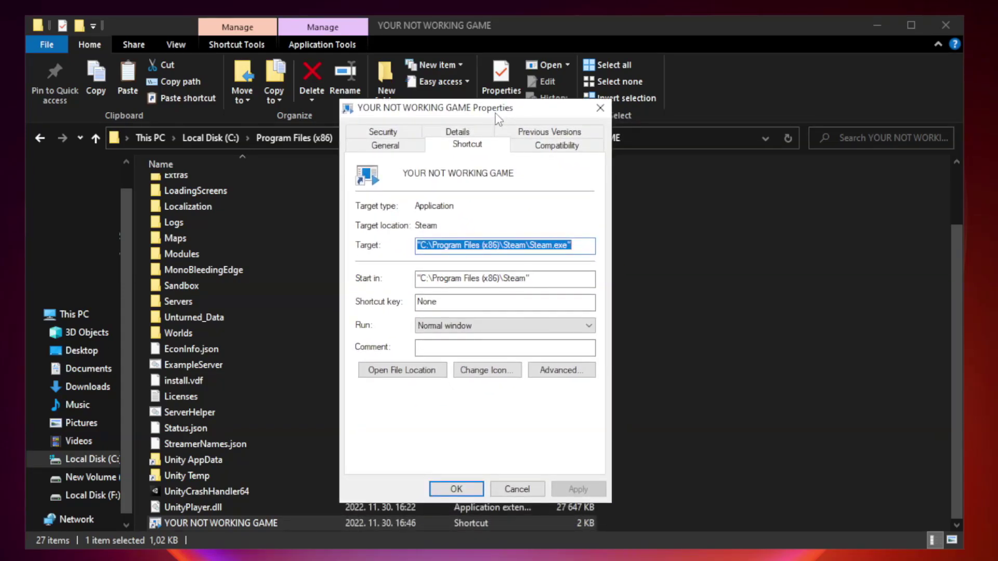
left_click(554, 152)
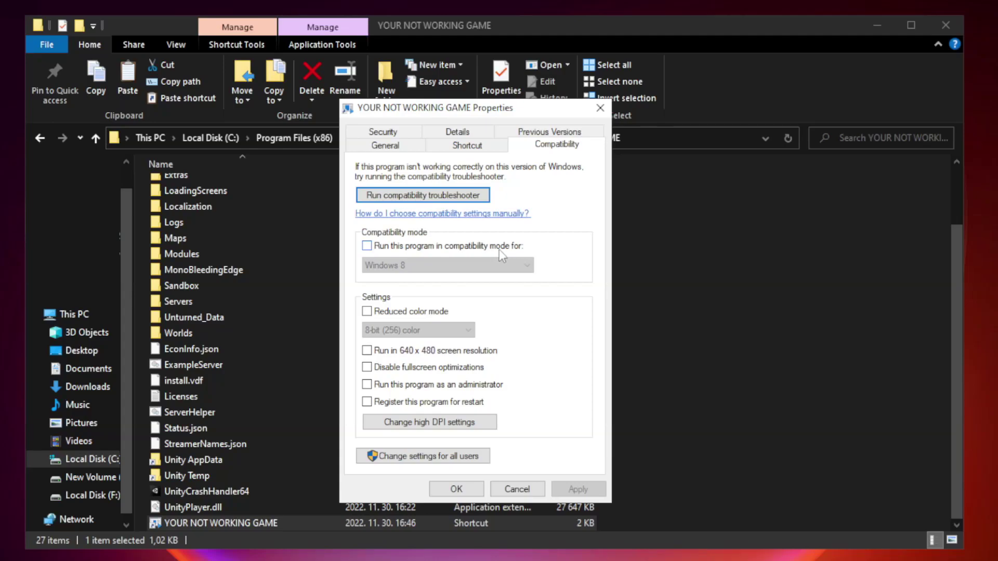
left_click(397, 248)
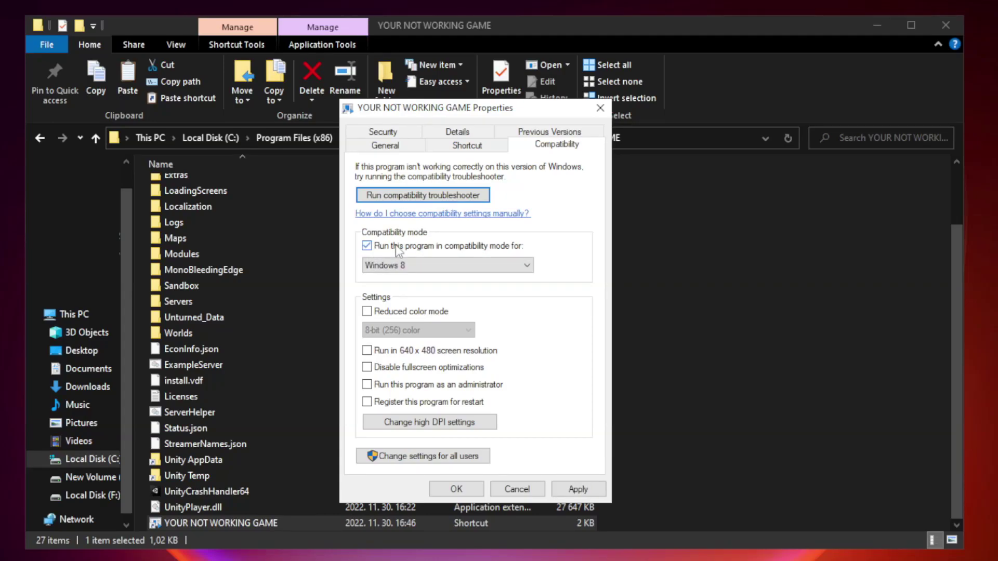
left_click(425, 265)
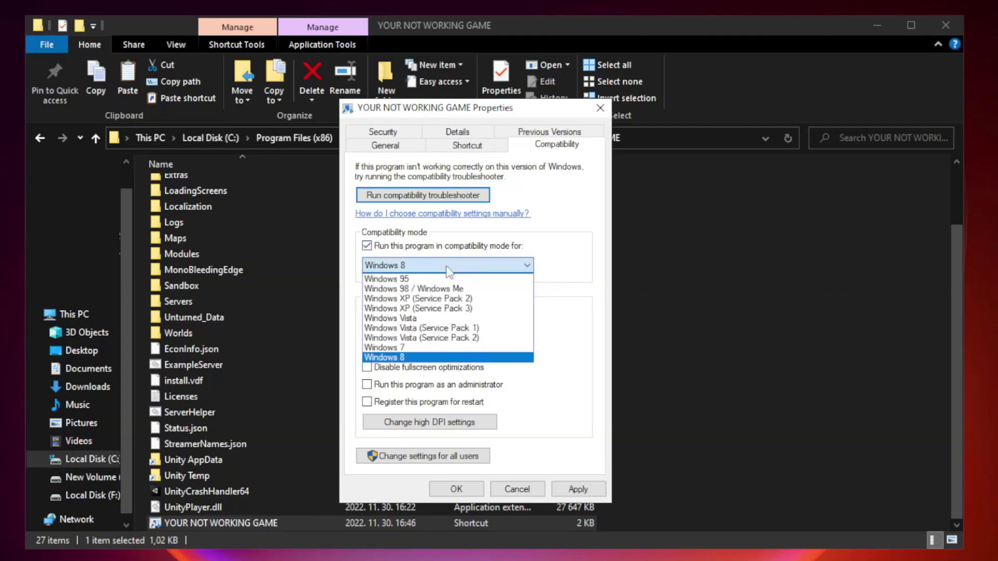
left_click(422, 358)
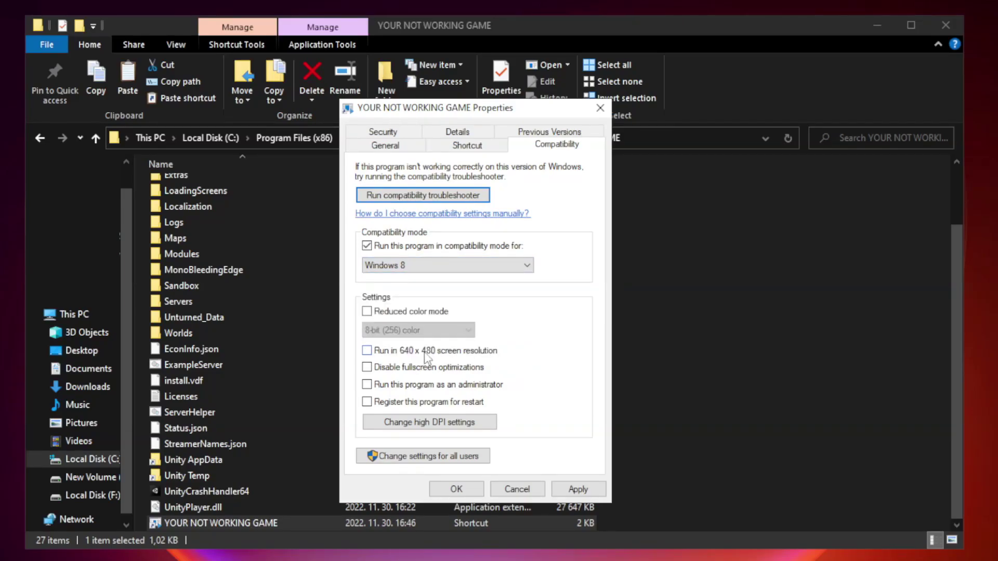
left_click(390, 369)
left_click(573, 492)
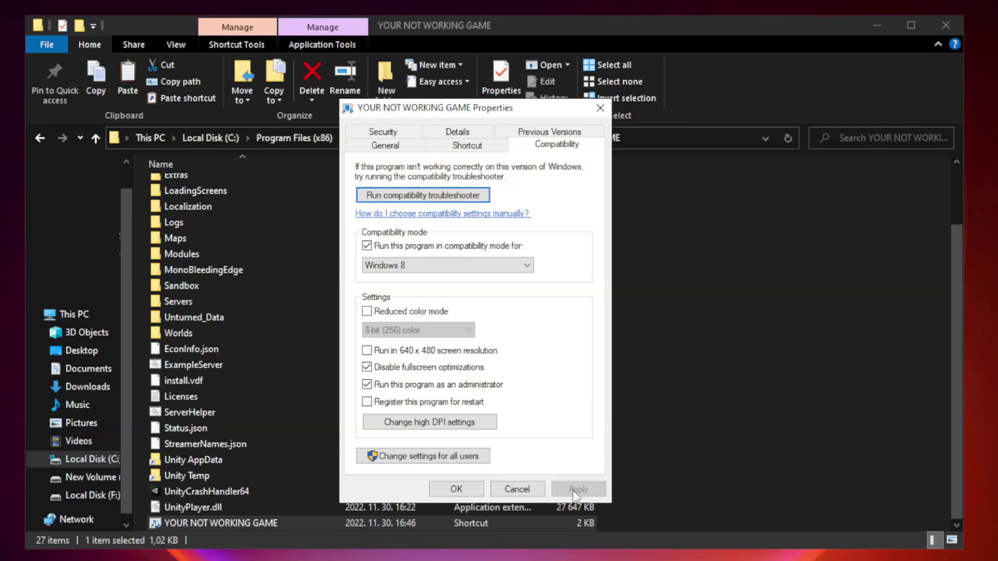
left_click(456, 490)
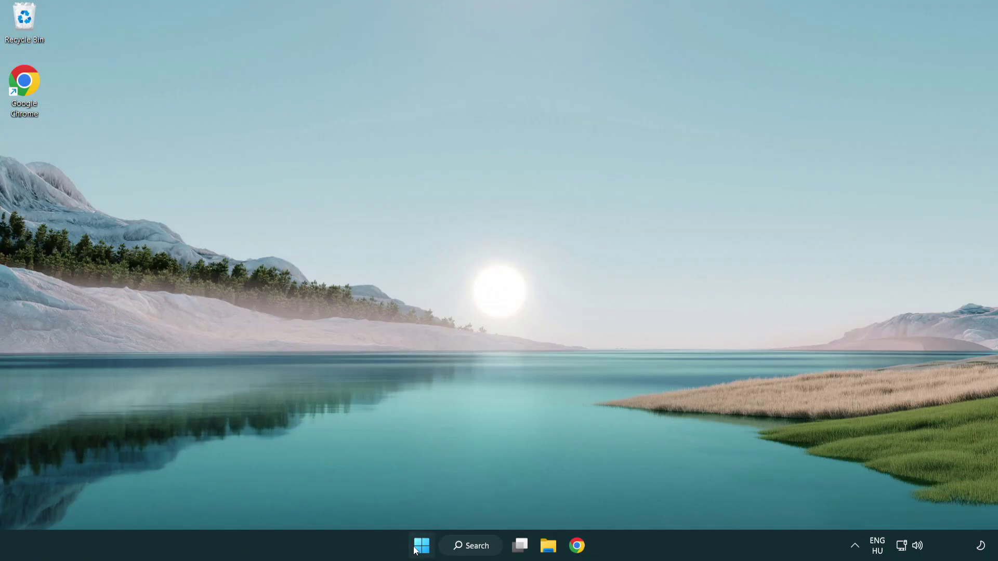
Bring up the Start button's Win+X menu listing Run, Task Manager and Windows Terminal (Admin).
right_click(422, 548)
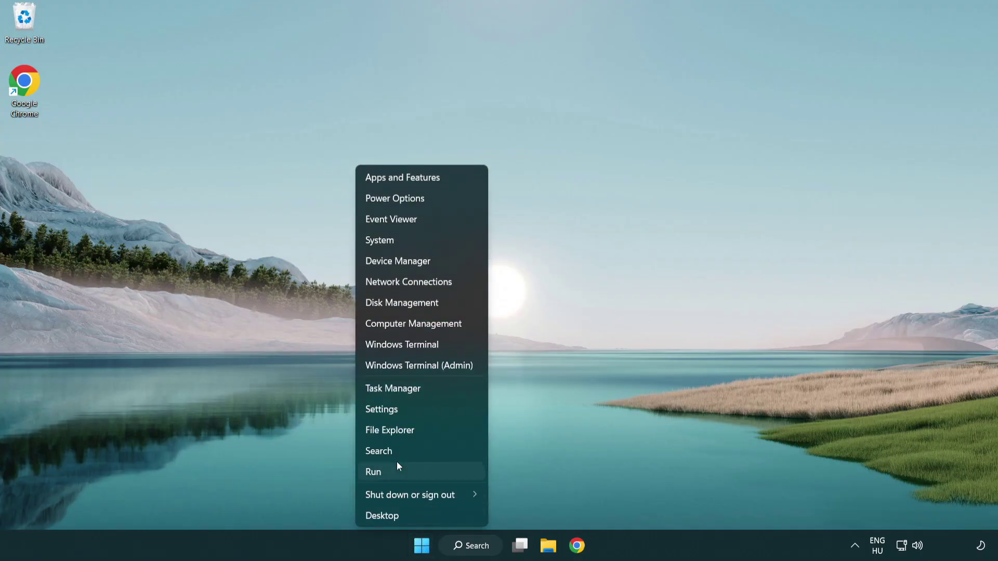
In Task Manager's Startup list, disable Terminal, Phone Link, Cortana and Windows Security, then close it.
left_click(441, 389)
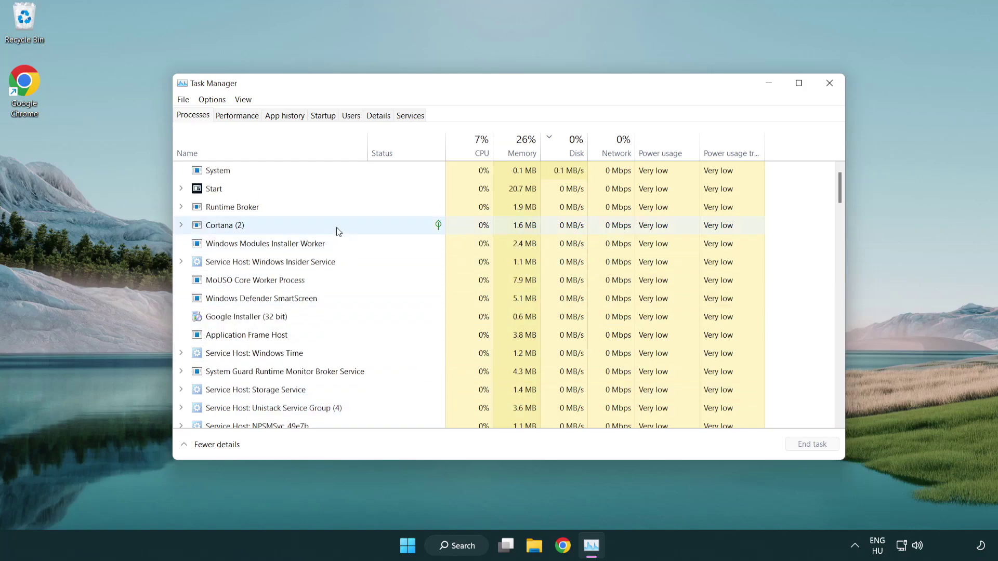
left_click(326, 117)
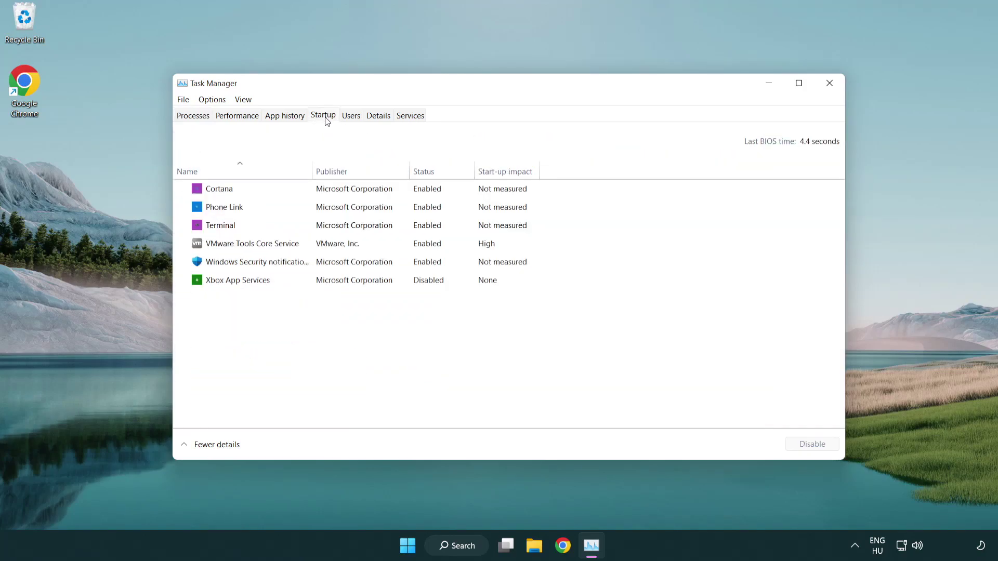
left_click(327, 227)
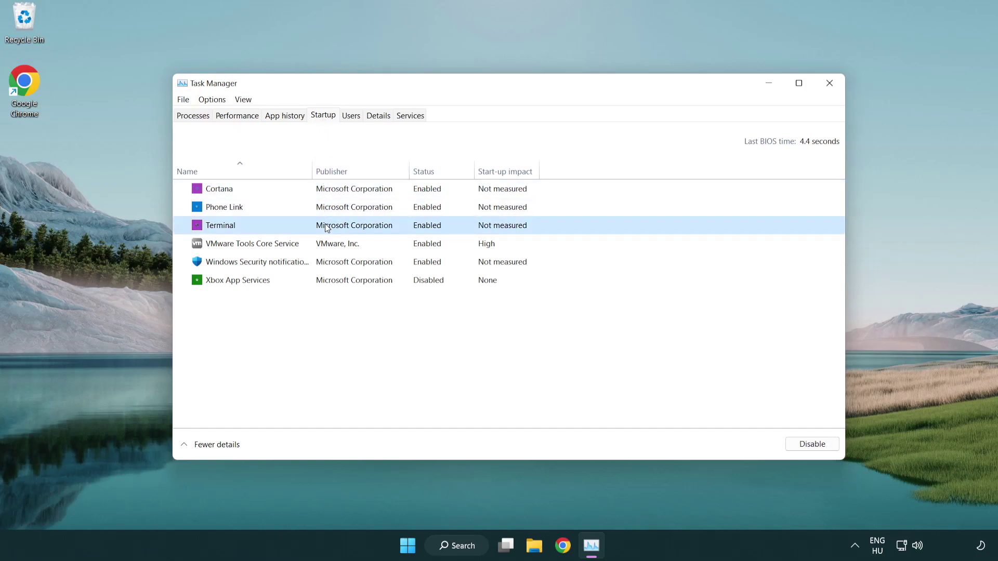
left_click(811, 444)
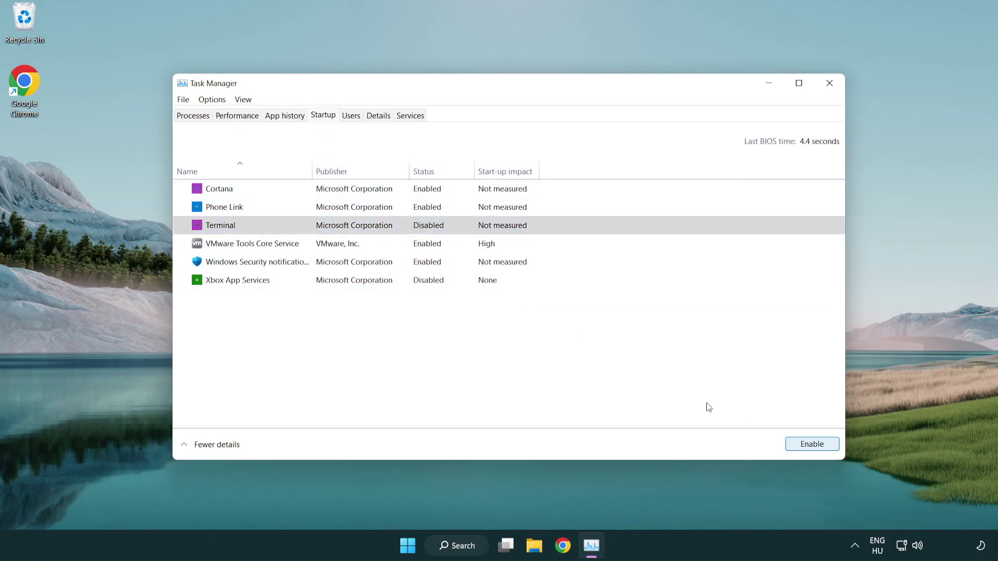
left_click(416, 210)
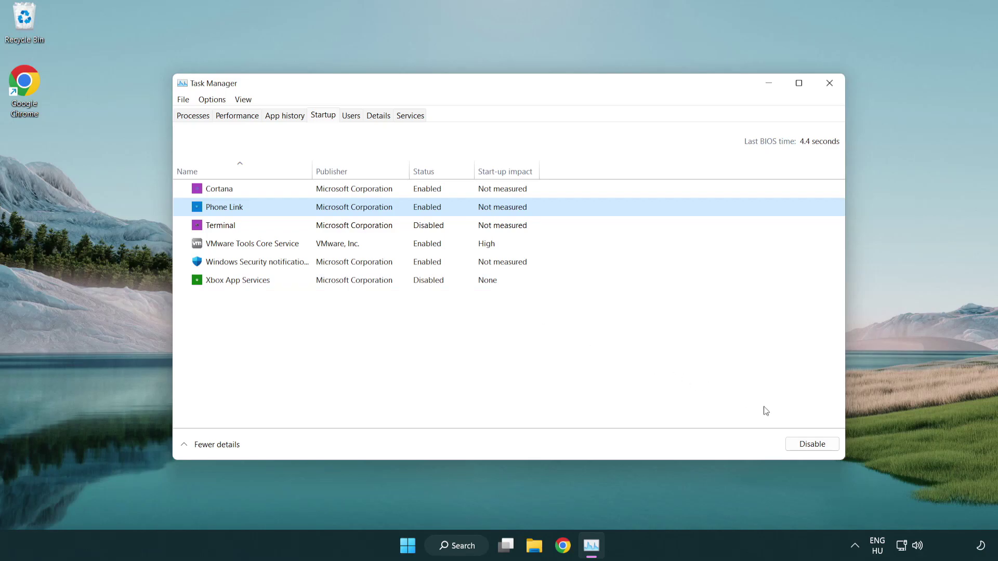
left_click(810, 445)
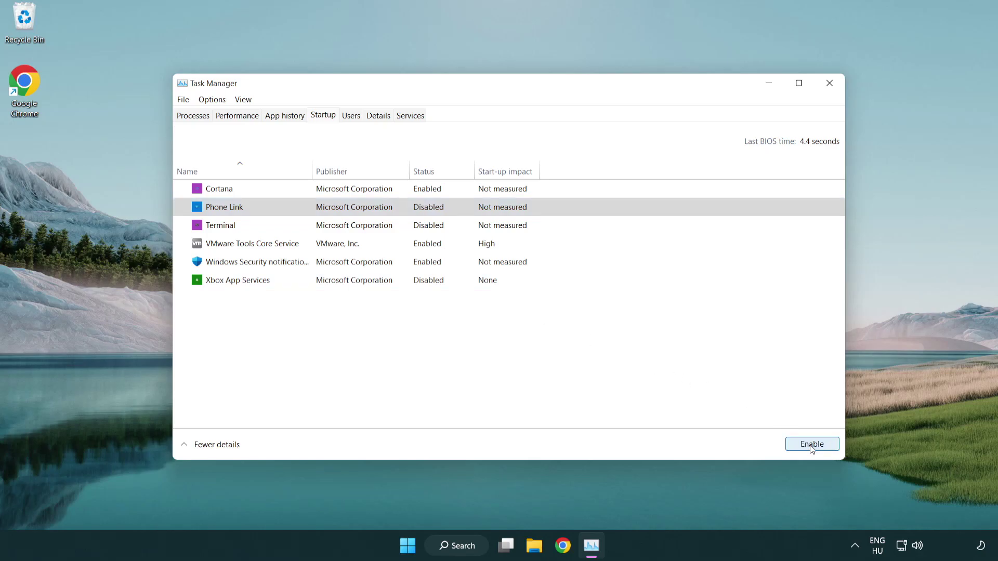
left_click(356, 195)
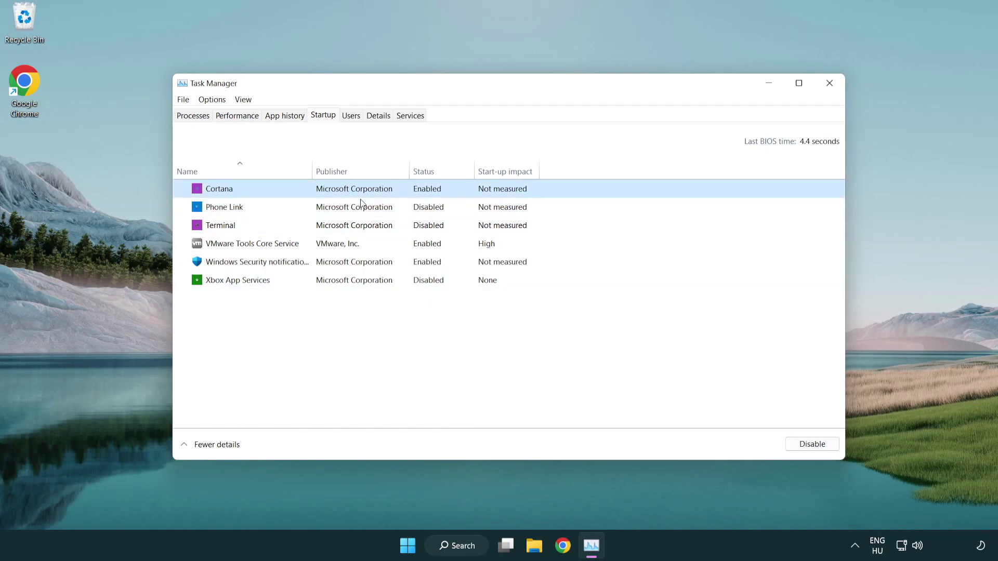
left_click(795, 443)
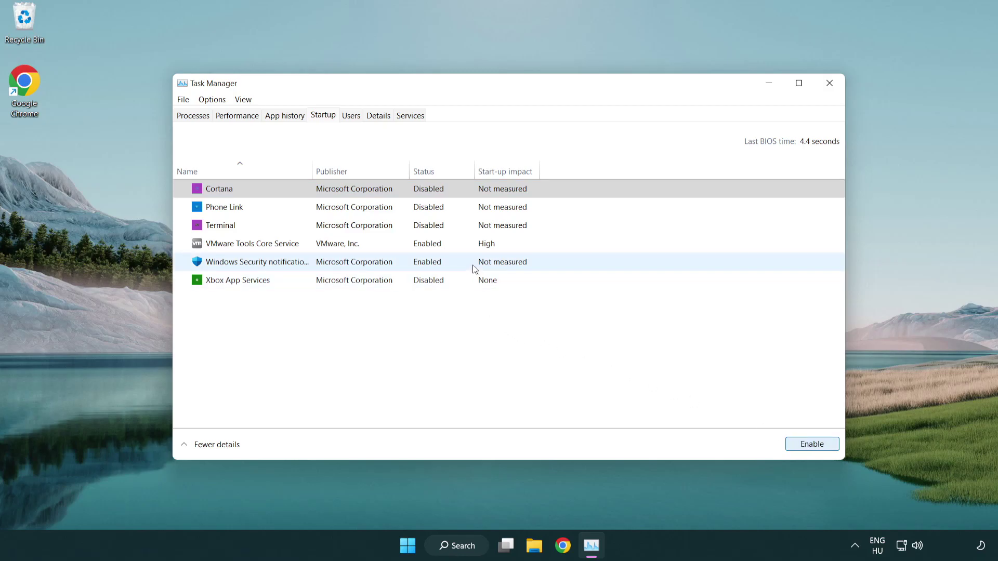
left_click(474, 266)
left_click(788, 443)
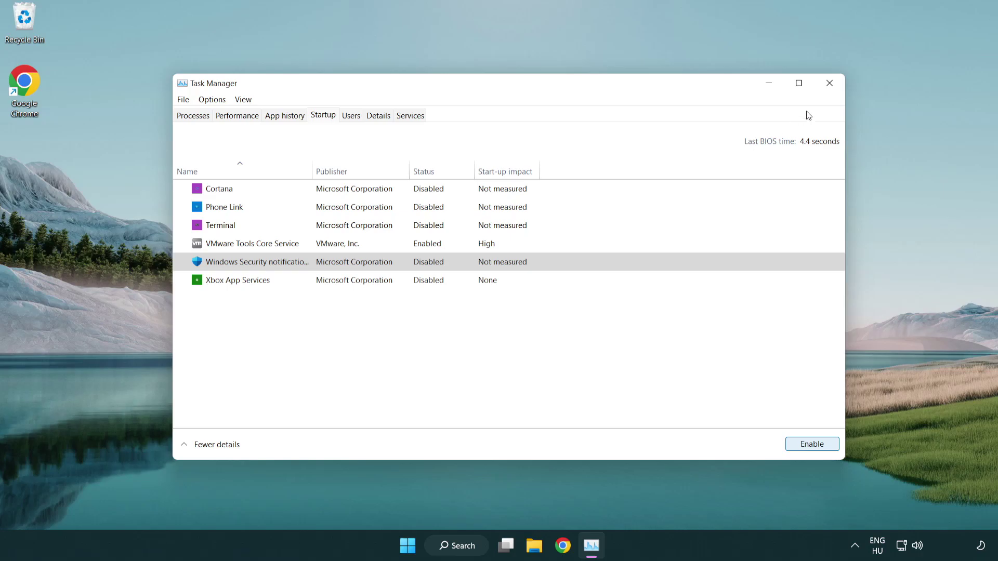
left_click(831, 90)
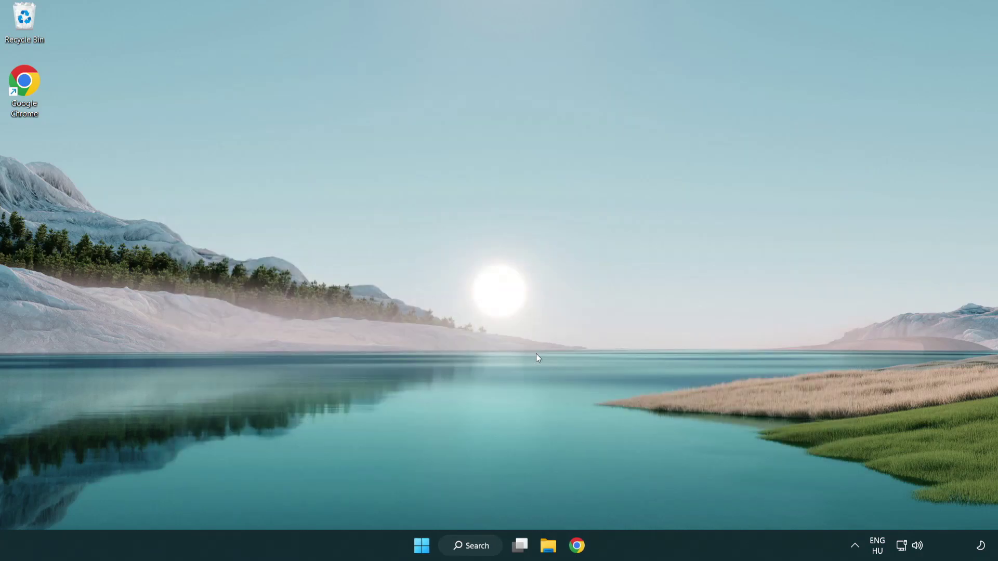
Launch Command Prompt as administrator and run sfc /scannow.
left_click(468, 547)
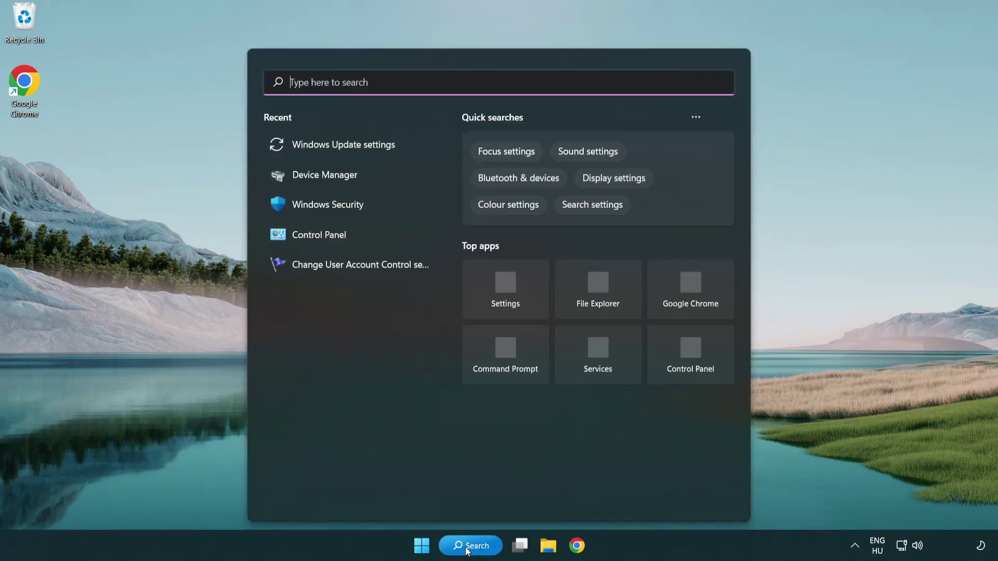
type("c")
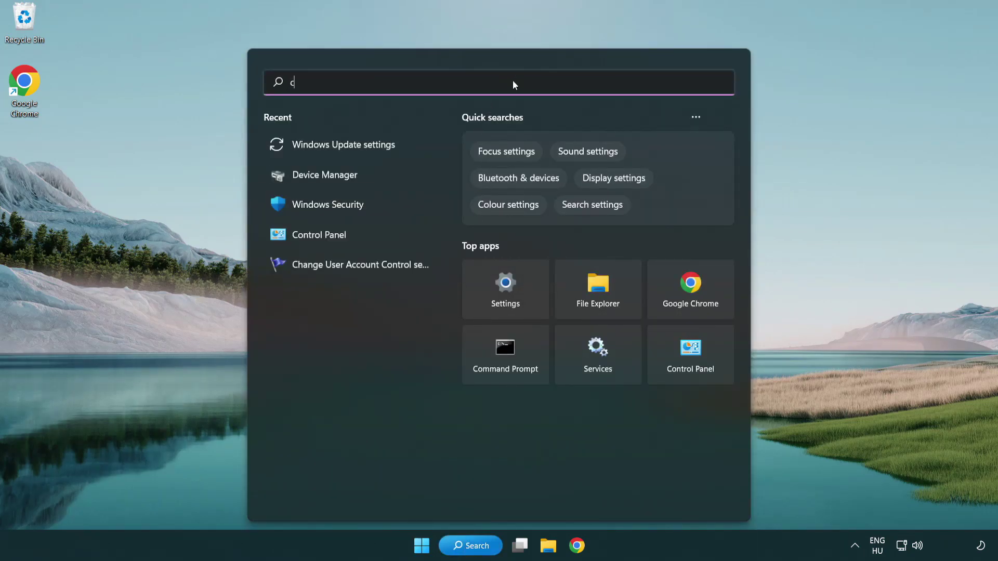
type("md")
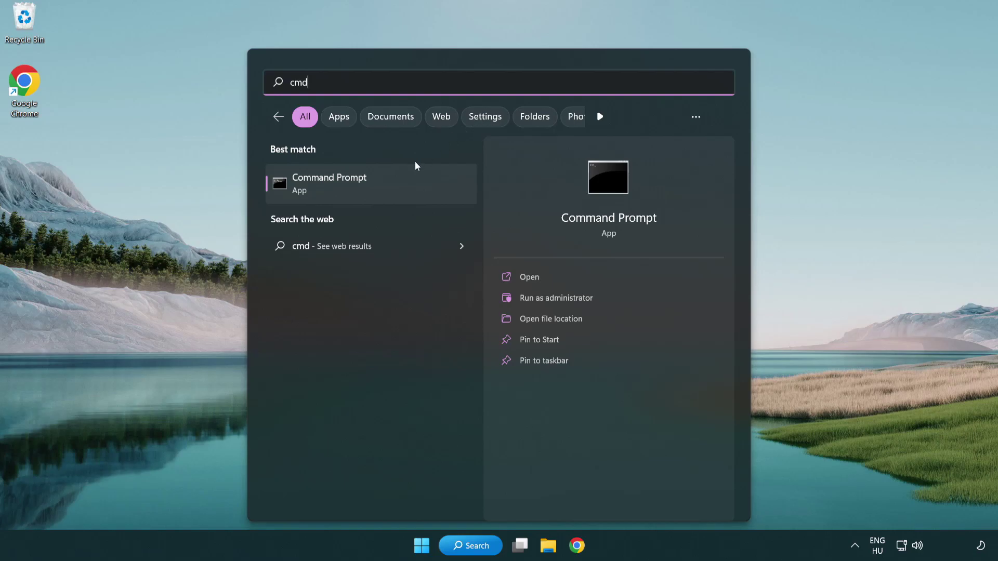
right_click(384, 191)
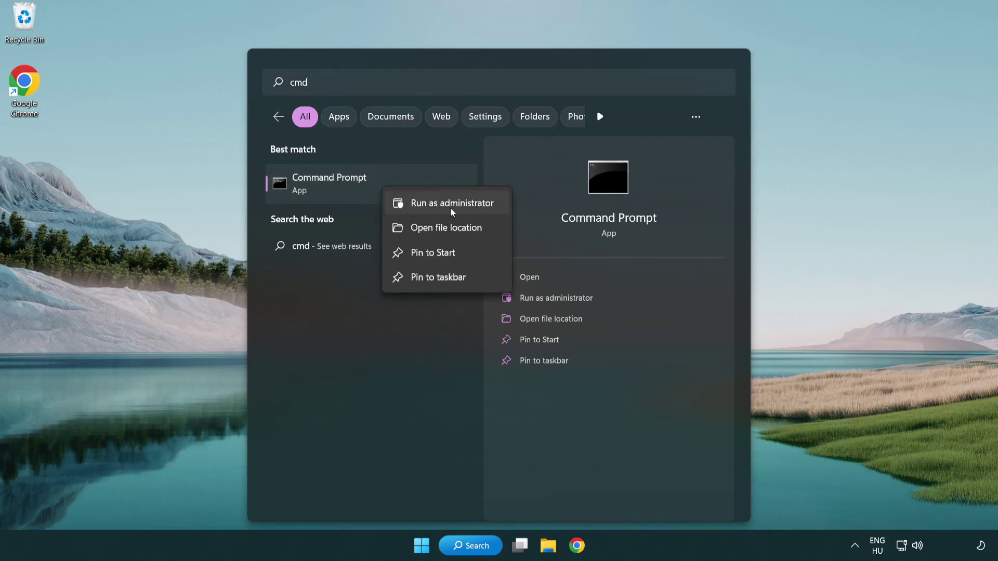
left_click(450, 204)
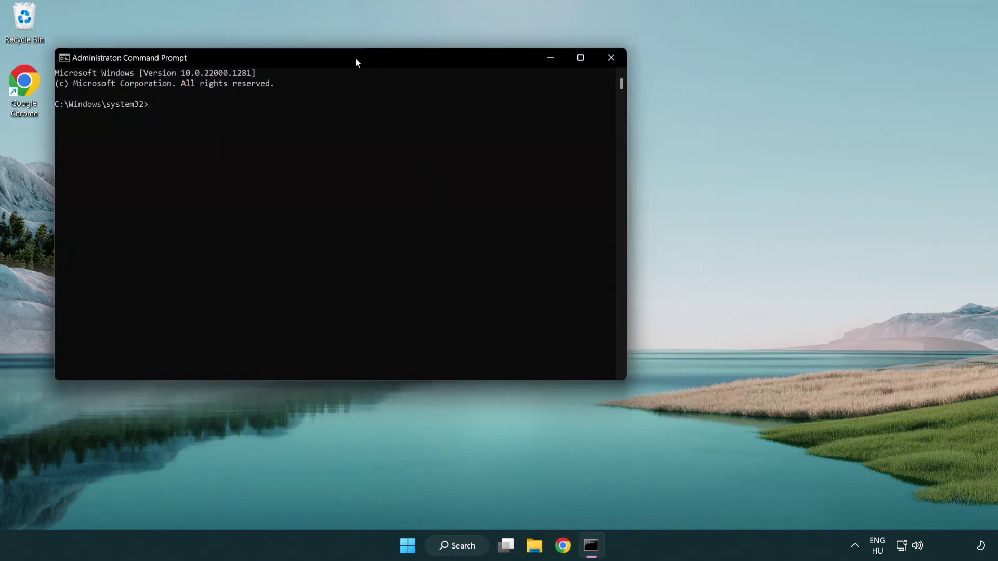
left_click_drag(355, 62, 502, 106)
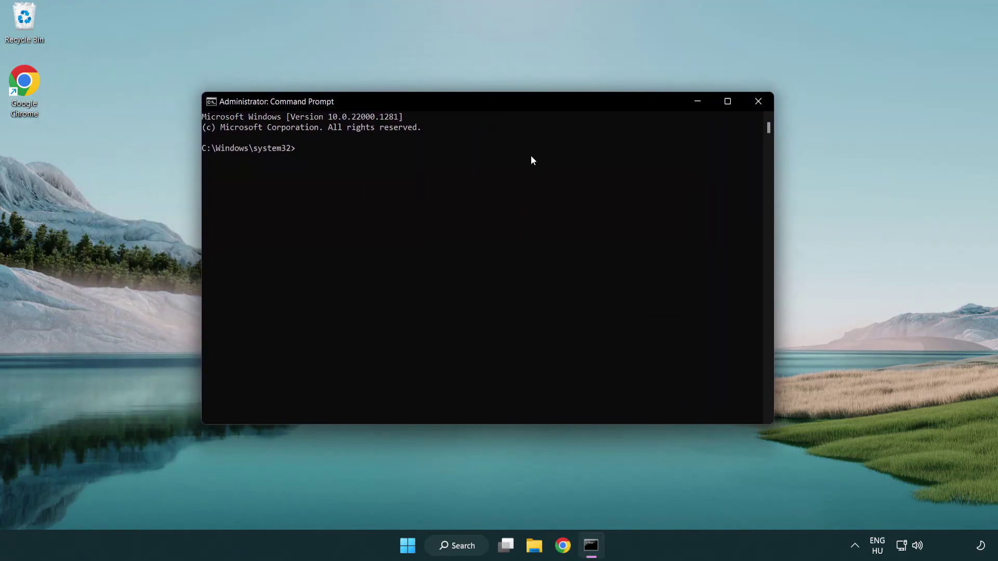
type("sfc /")
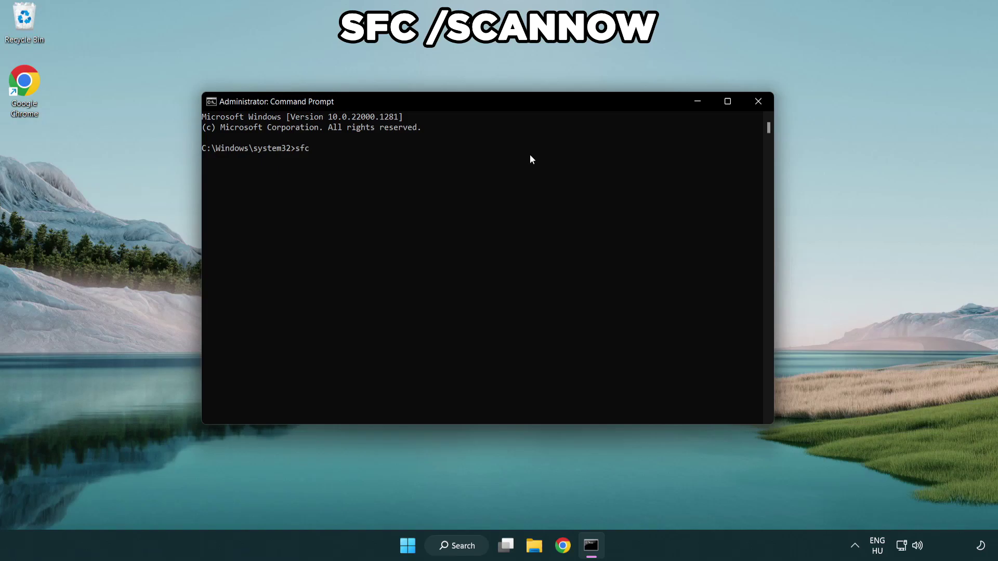
type("scannow")
key("Return")
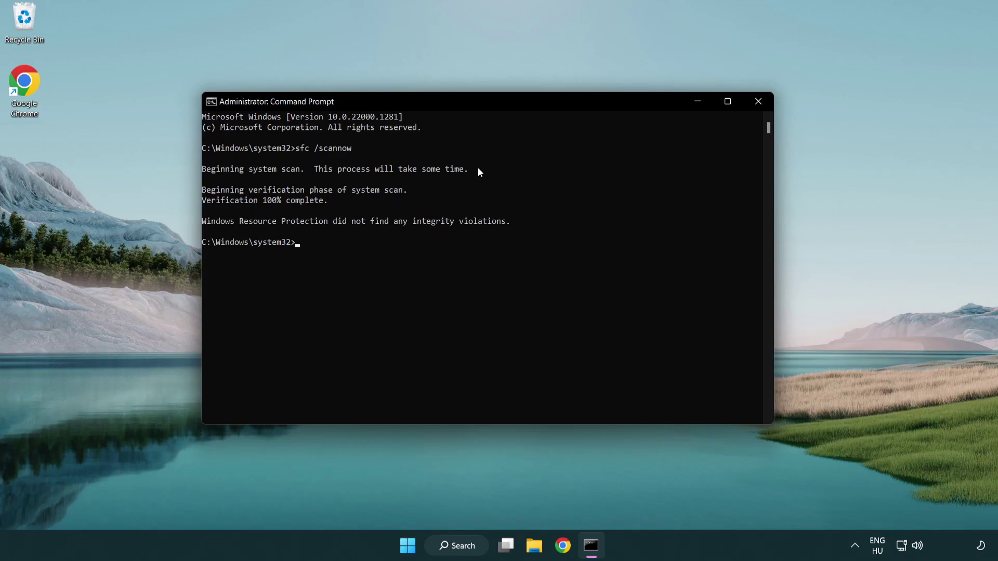
Close Command Prompt and bring up the Start menu's power options.
left_click(762, 106)
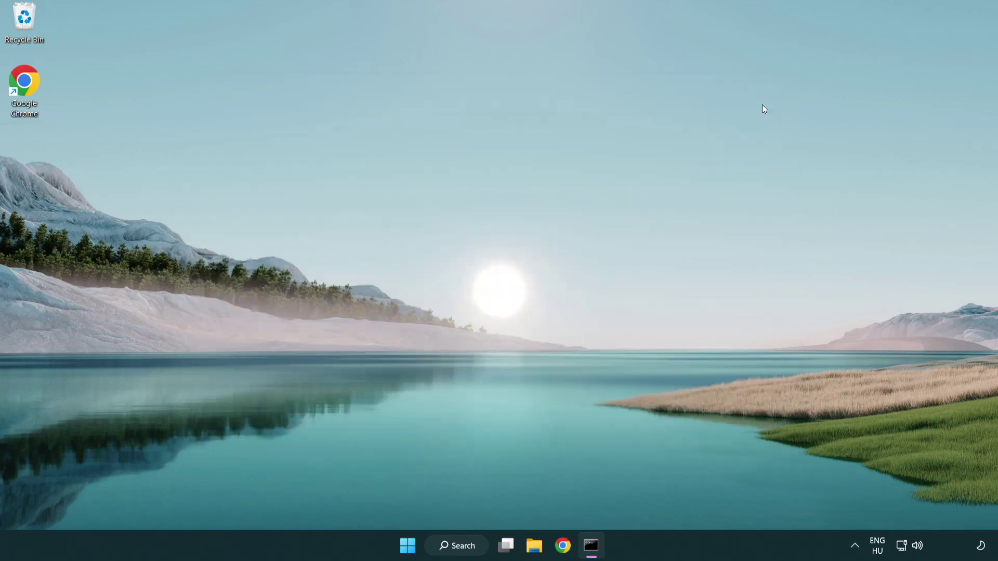
left_click(422, 546)
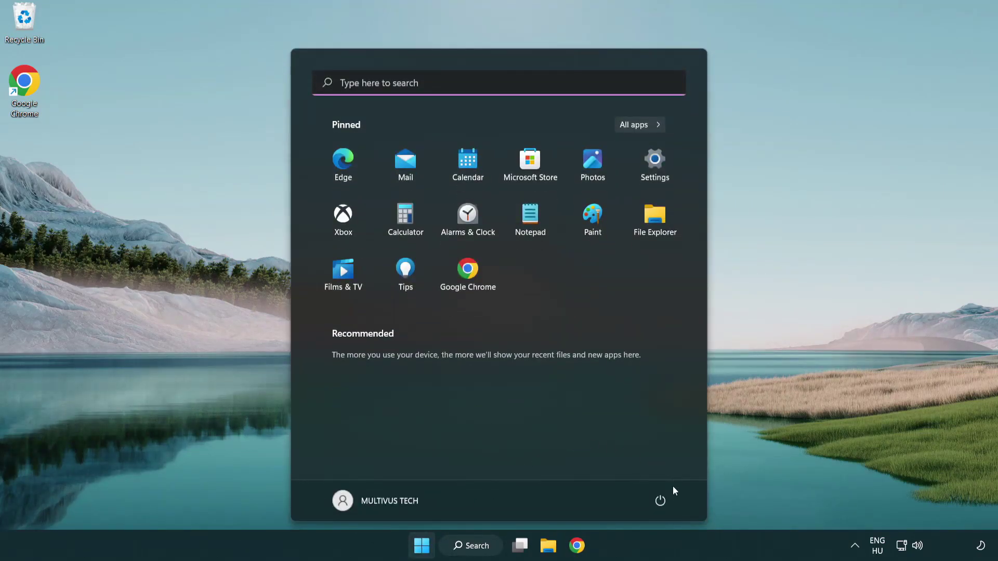
left_click(660, 500)
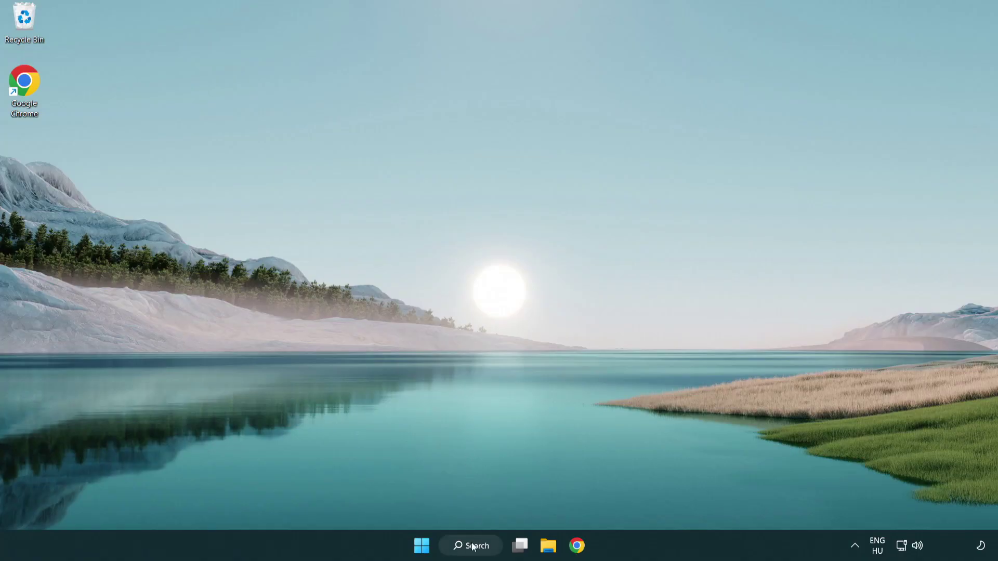
Open Windows Security's Virus & threat protection settings via search and scroll down to Exclusions.
left_click(474, 552)
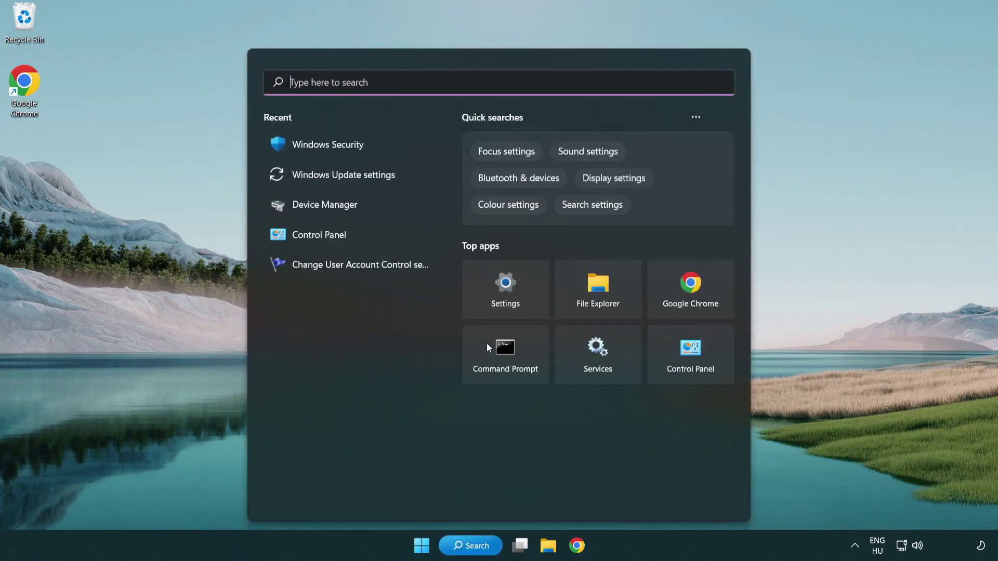
type("se")
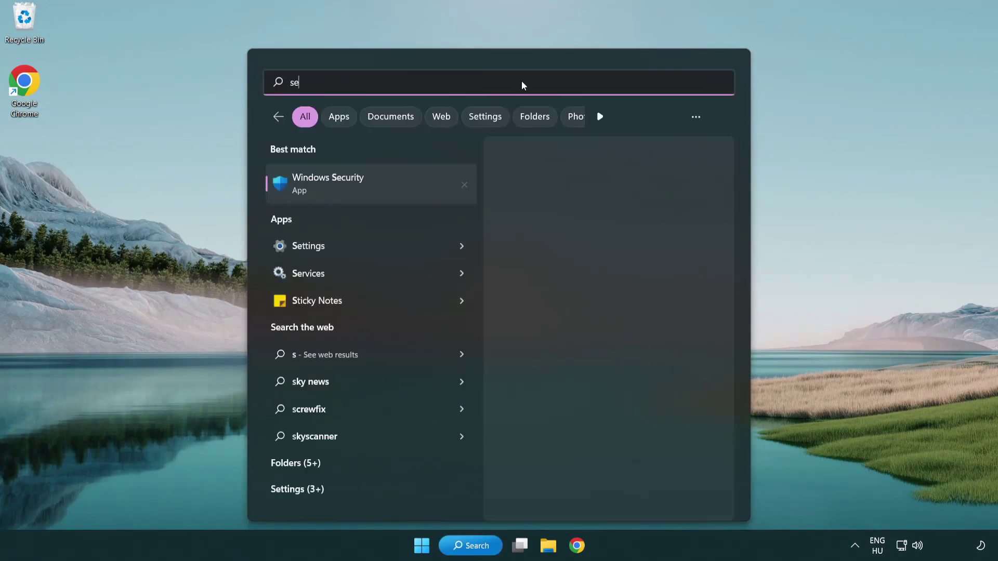
type("curi")
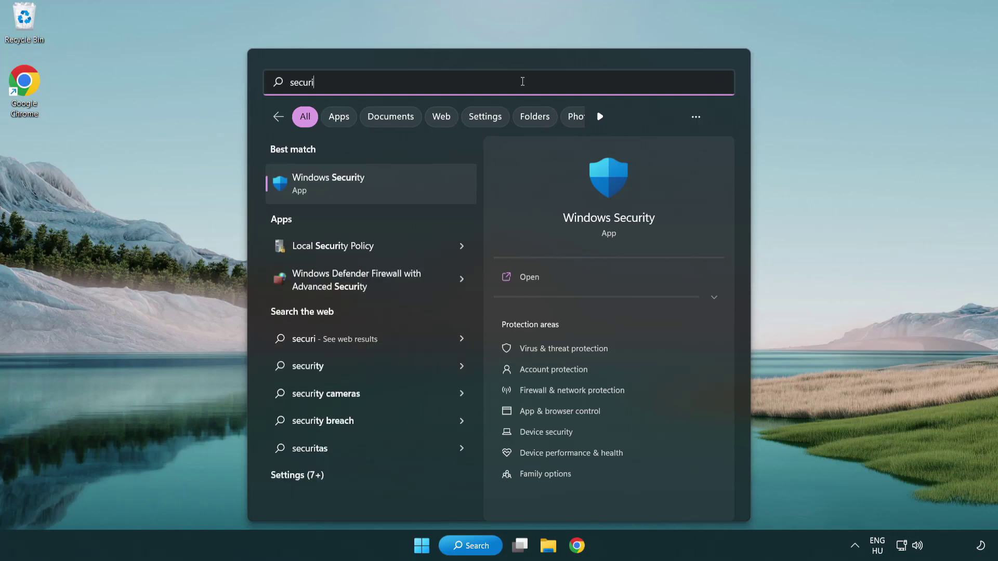
type("ty")
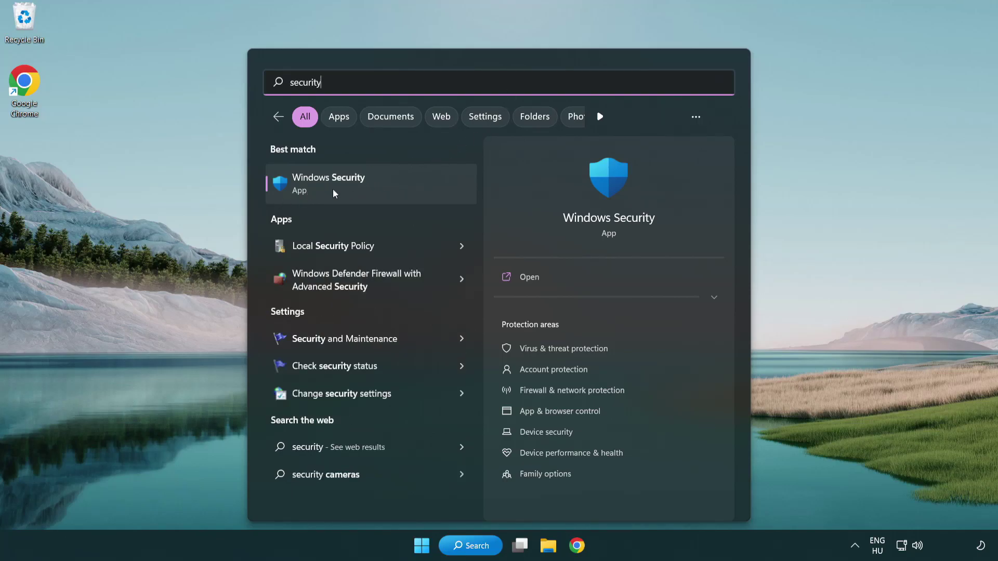
left_click(408, 193)
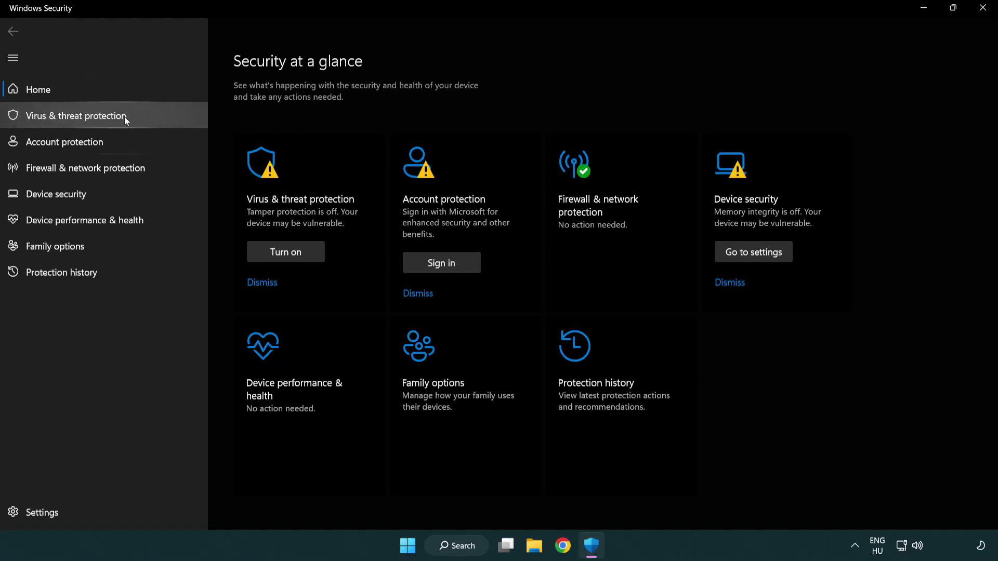
left_click(151, 115)
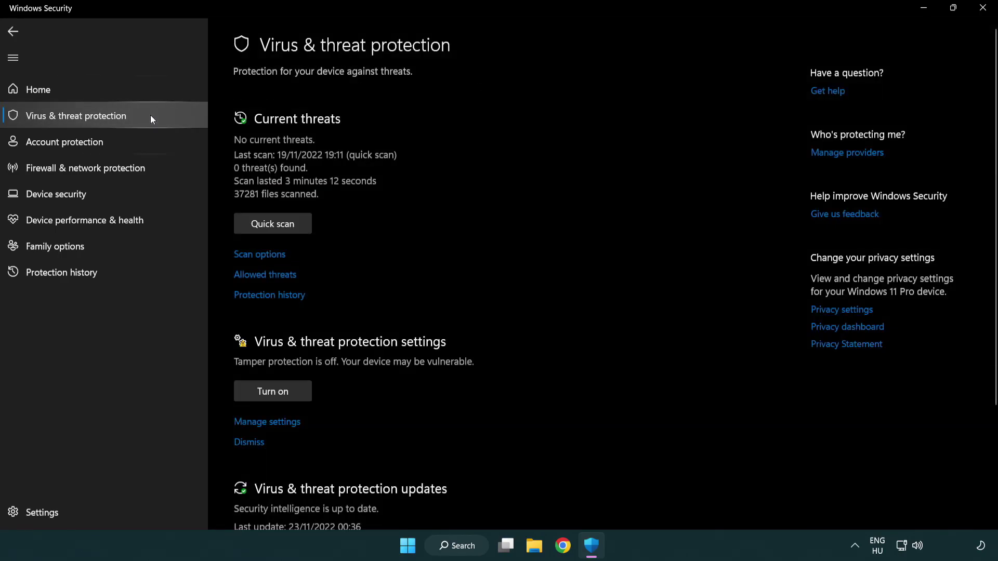
scroll(290, 224, "down", 1)
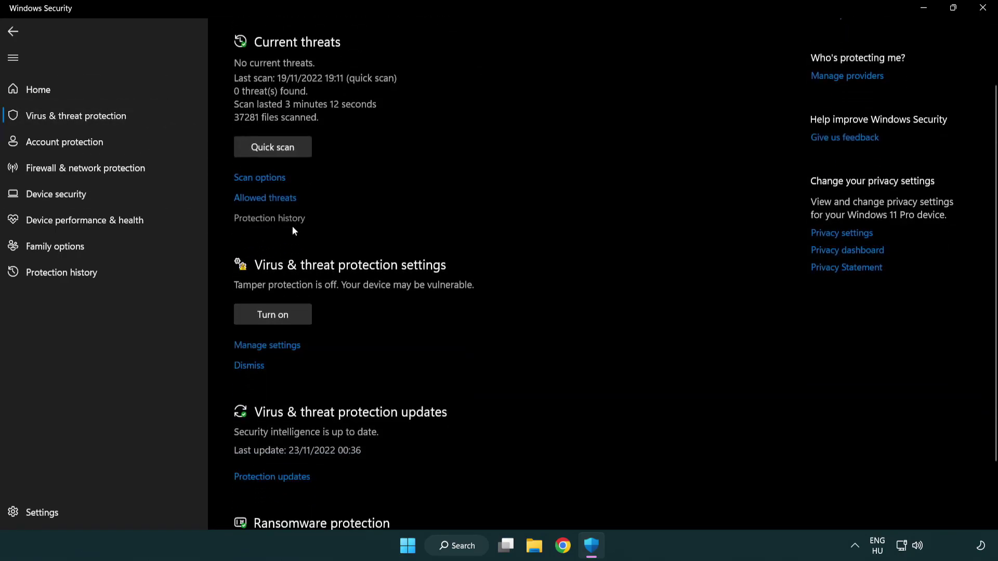
left_click(265, 348)
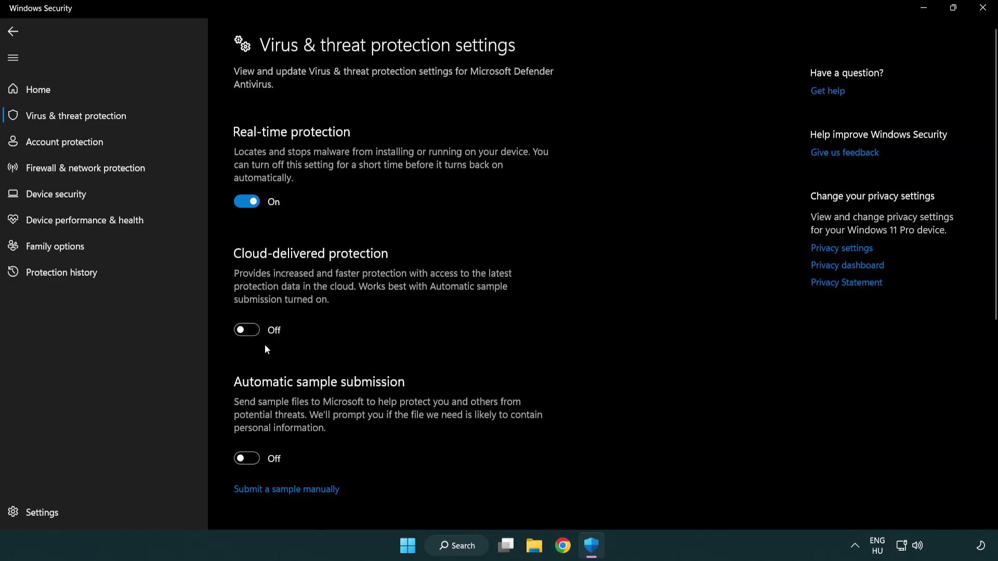
scroll(266, 349, "down", 5)
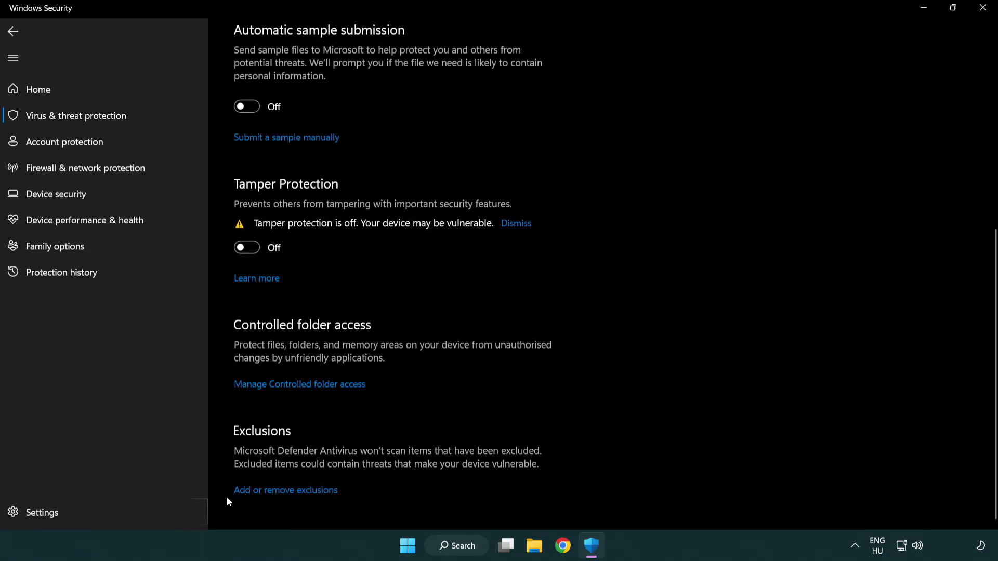
Start adding a new File exclusion from the Exclusions page.
left_click(320, 494)
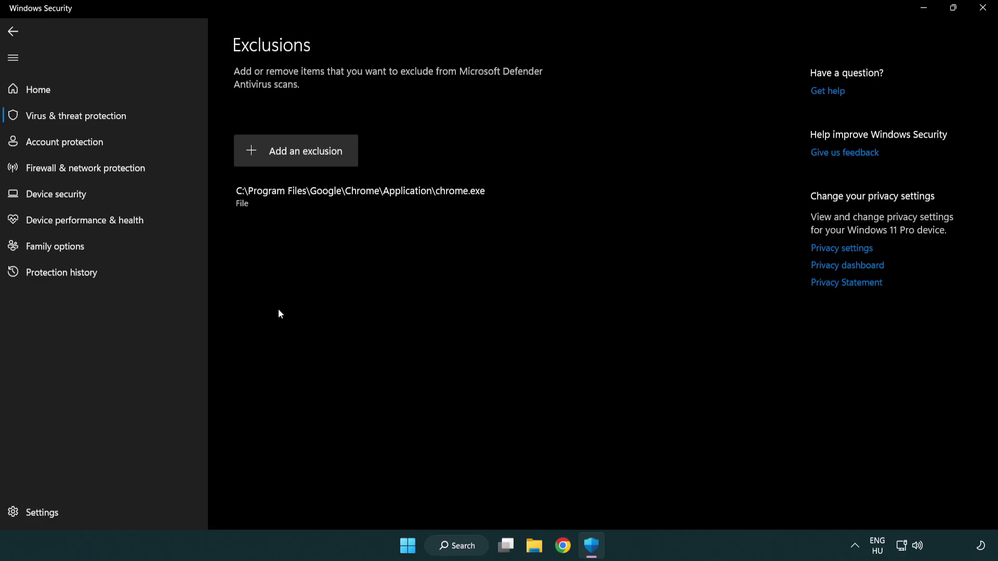
left_click(298, 152)
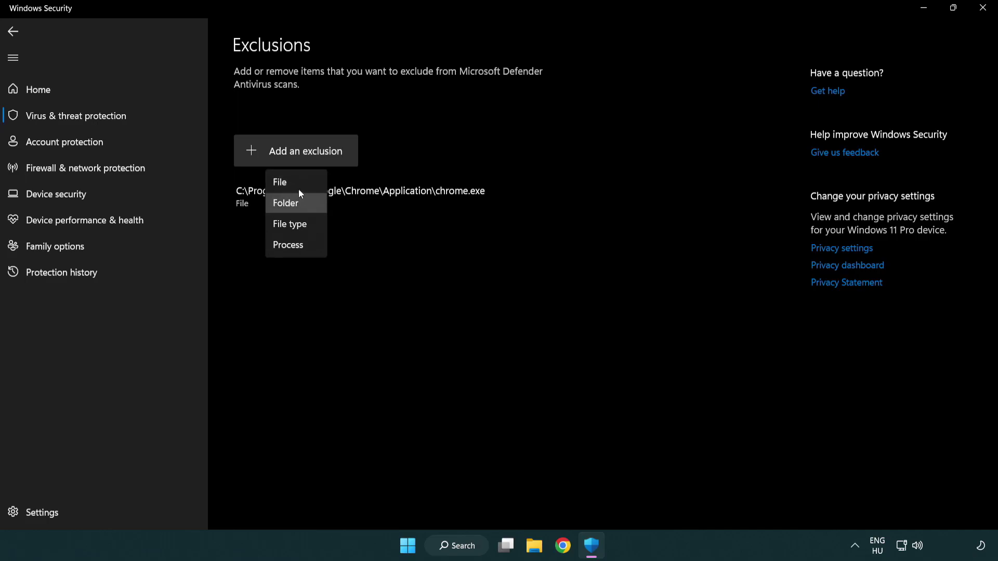
left_click(301, 186)
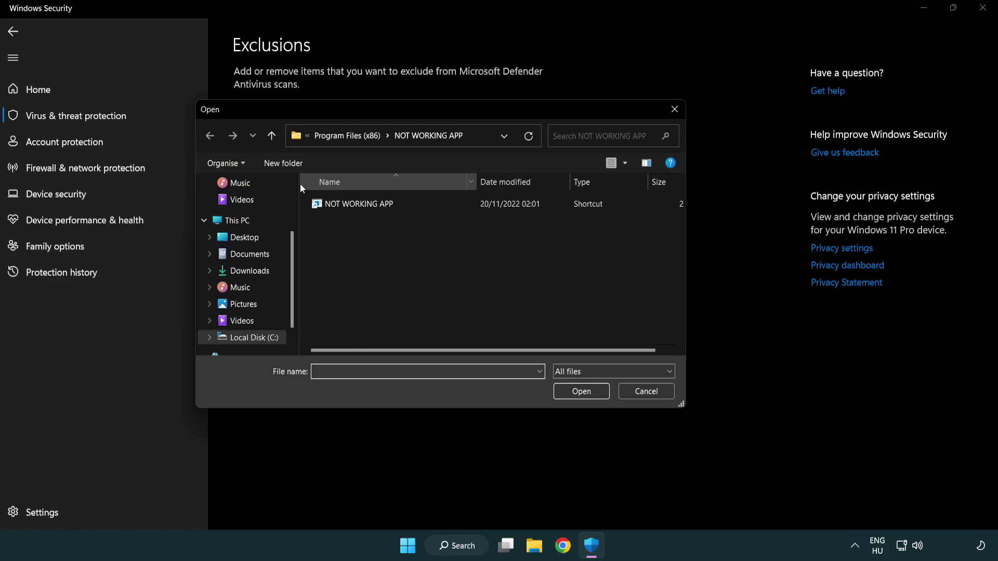
Choose the NOT WORKING APP shortcut in C:\Program Files (x86)\NOT WORKING APP as the excluded file.
left_click(337, 136)
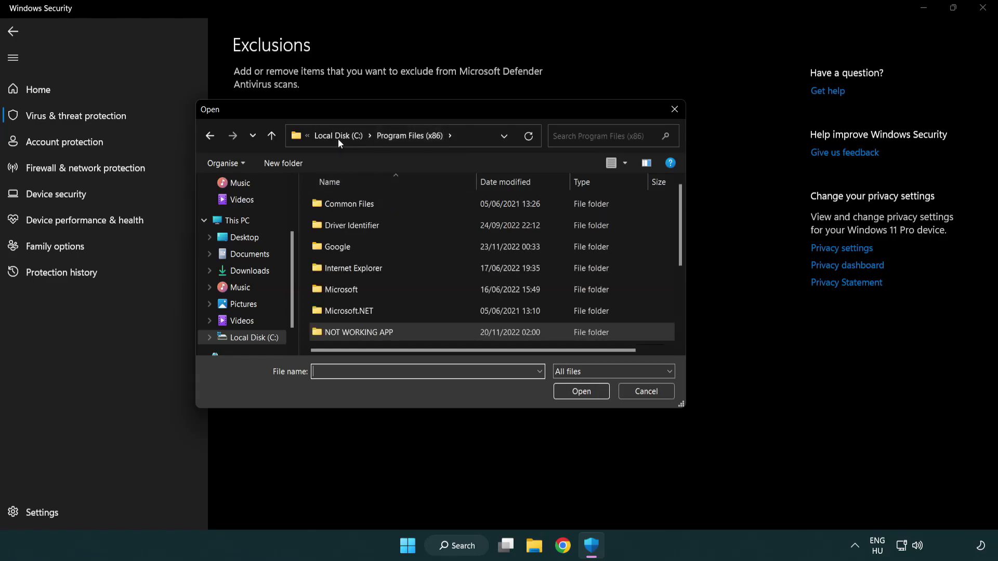
left_click(342, 136)
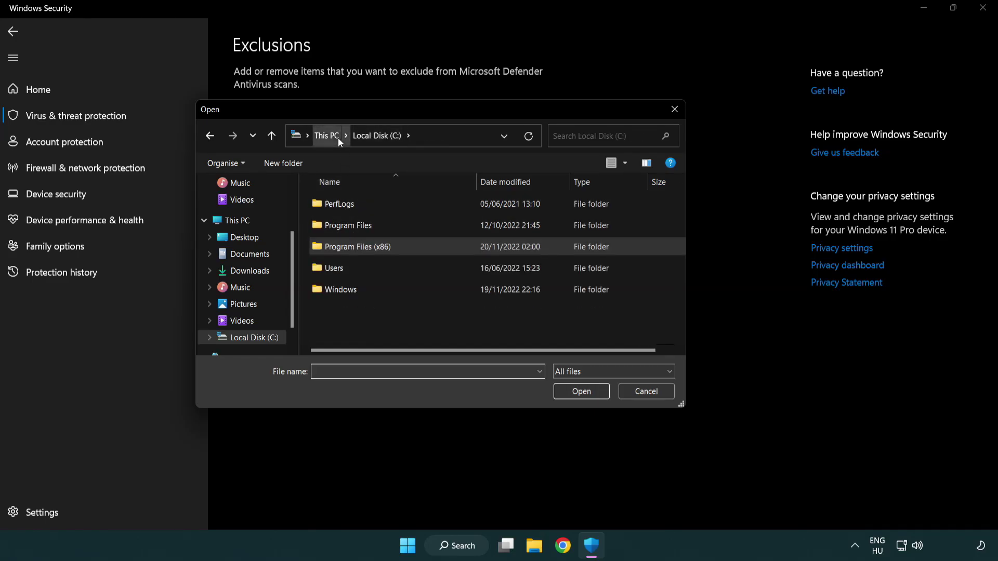
left_click(335, 136)
double_click(364, 345)
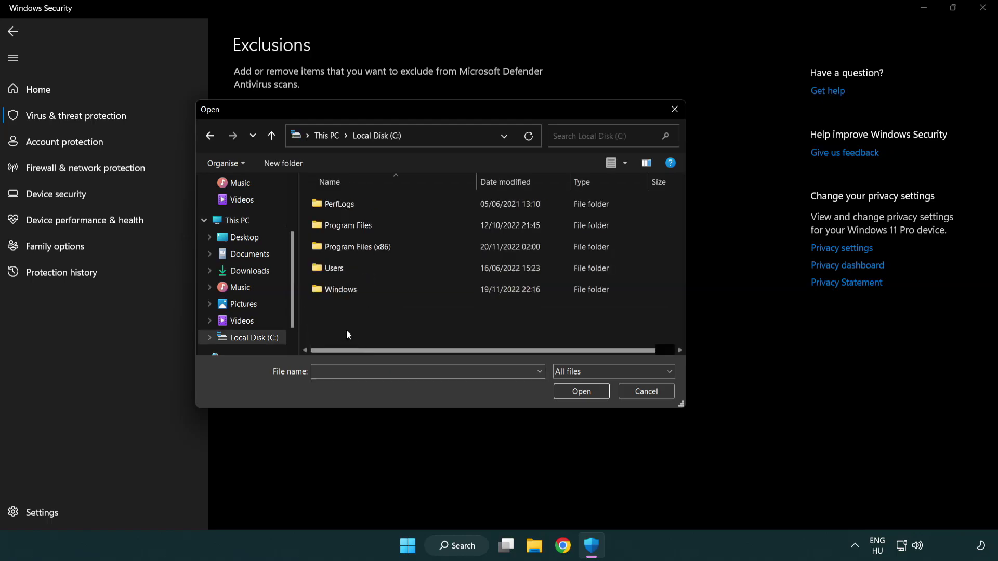
double_click(364, 245)
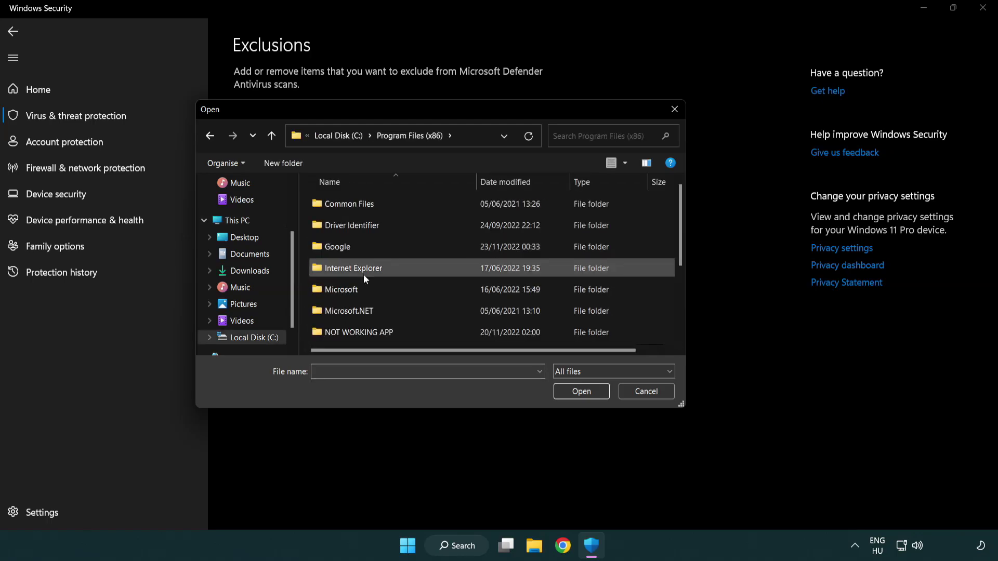
double_click(372, 333)
left_click(352, 203)
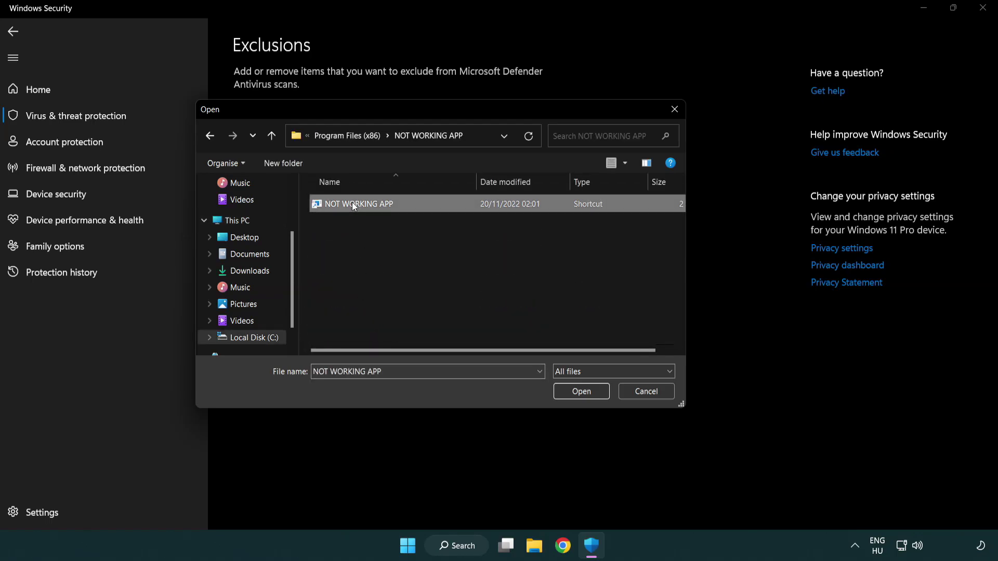
left_click(581, 398)
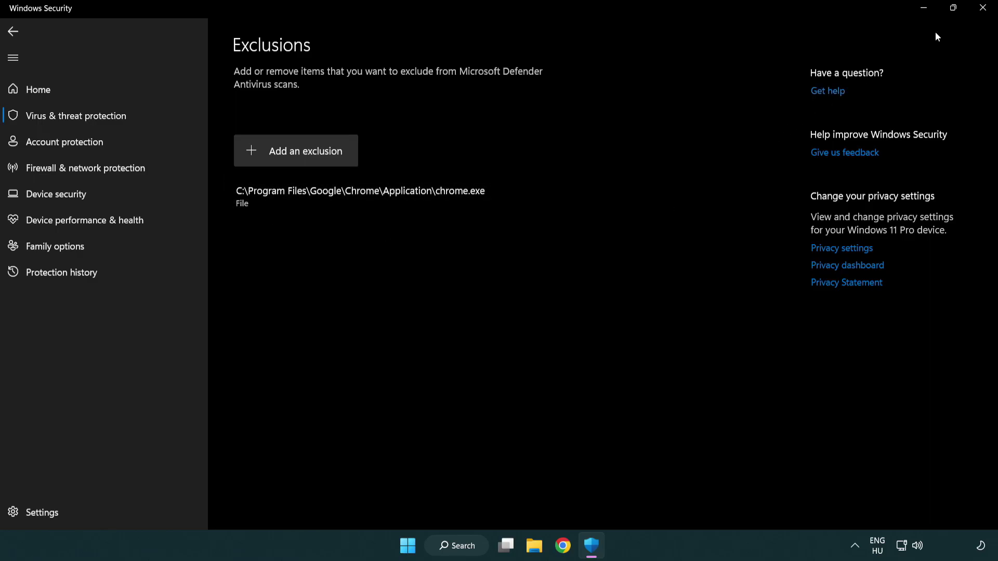
Close Windows Security and bring up the Start menu power options to restart.
left_click(983, 9)
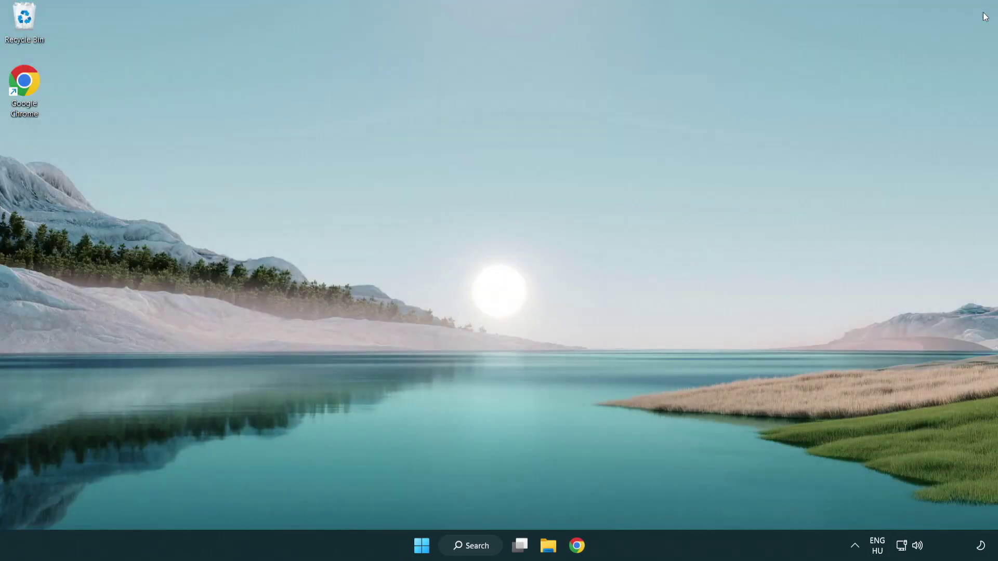
left_click(410, 550)
left_click(665, 500)
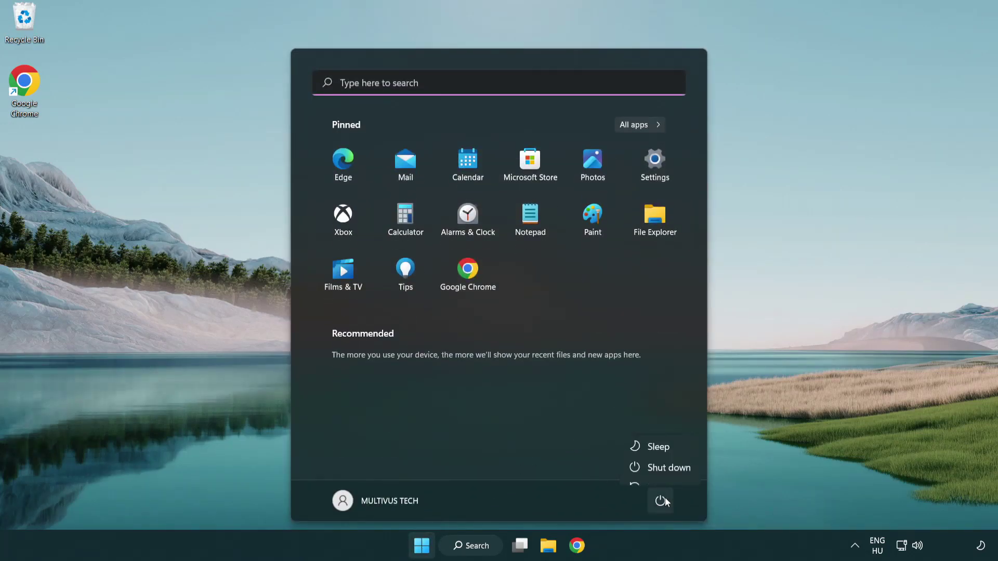